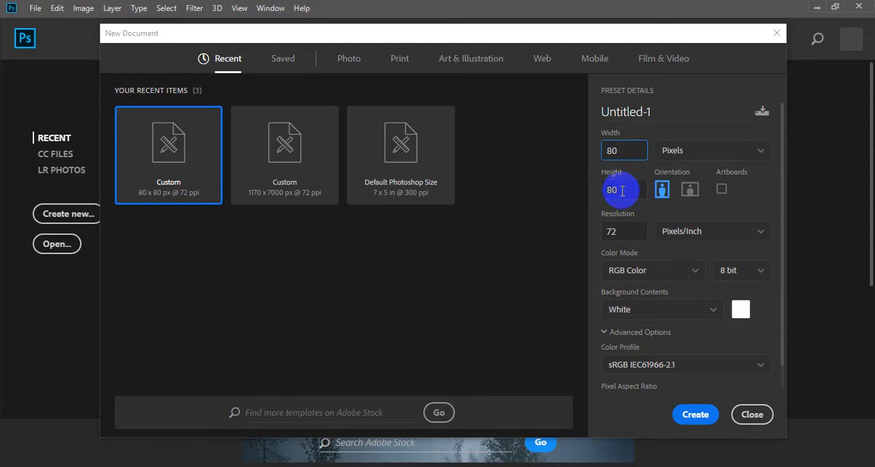
Step: Create a new 80 x 80 pixel document at 72 pixels per inch with a white background
left_click(629, 150)
left_click(617, 190)
left_click(695, 415)
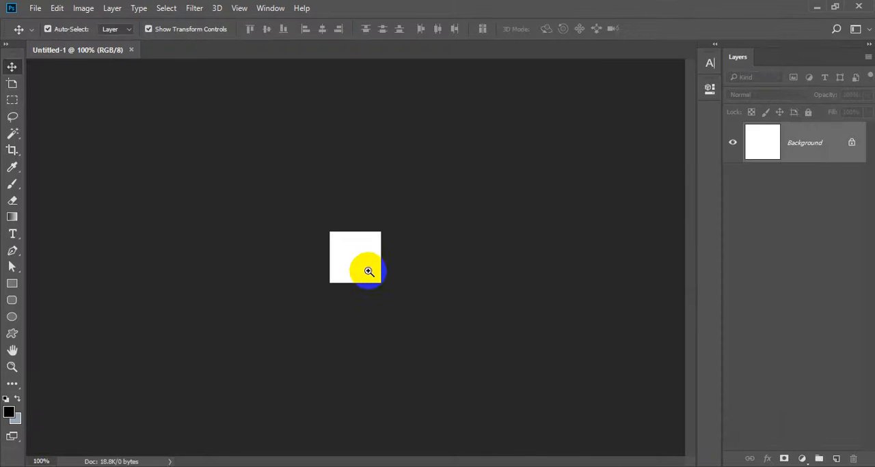
Step: Set the background colour to red ff2222 and fill the Background layer with it
left_click_drag(349, 252, 392, 292)
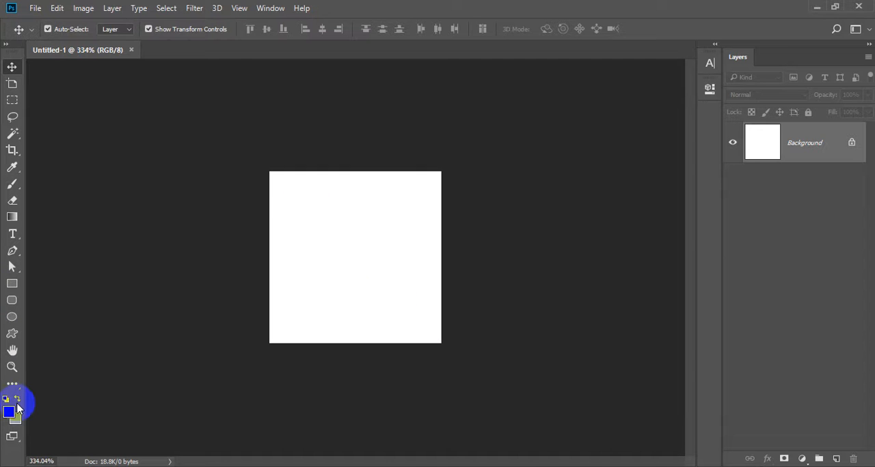
left_click(20, 423)
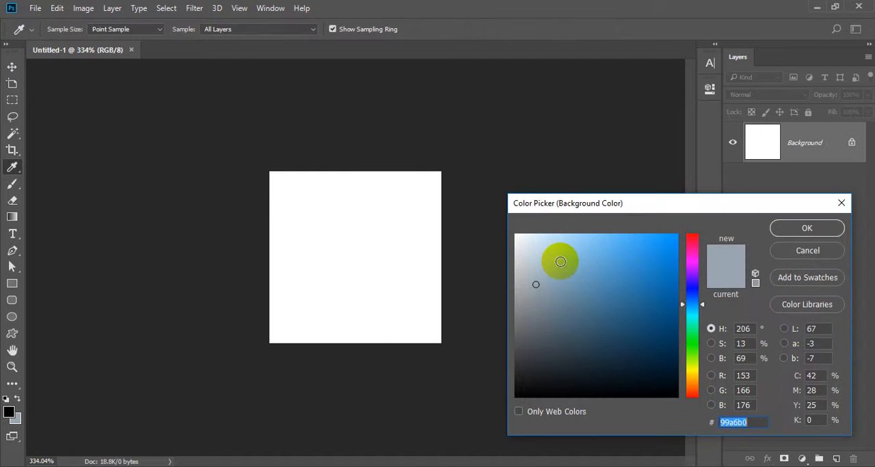
left_click(560, 234)
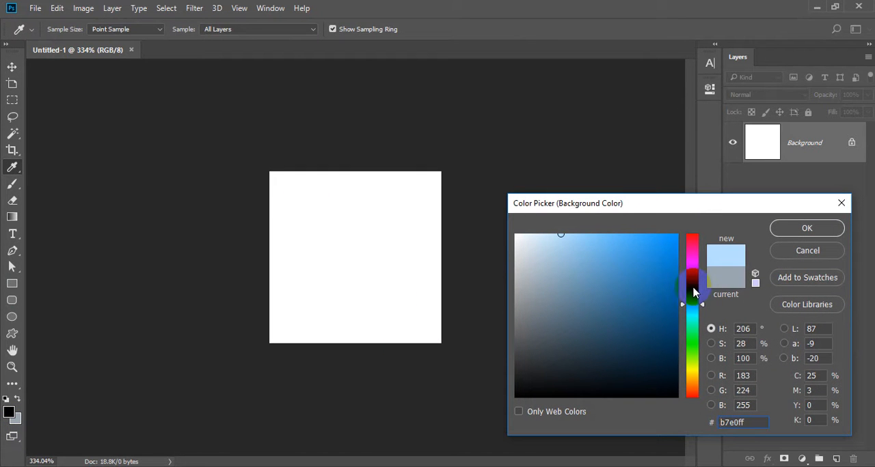
left_click(693, 245)
mouse_move(617, 248)
left_mouse_down()
mouse_move(629, 211)
mouse_move(638, 246)
mouse_move(658, 220)
mouse_move(697, 203)
left_mouse_up()
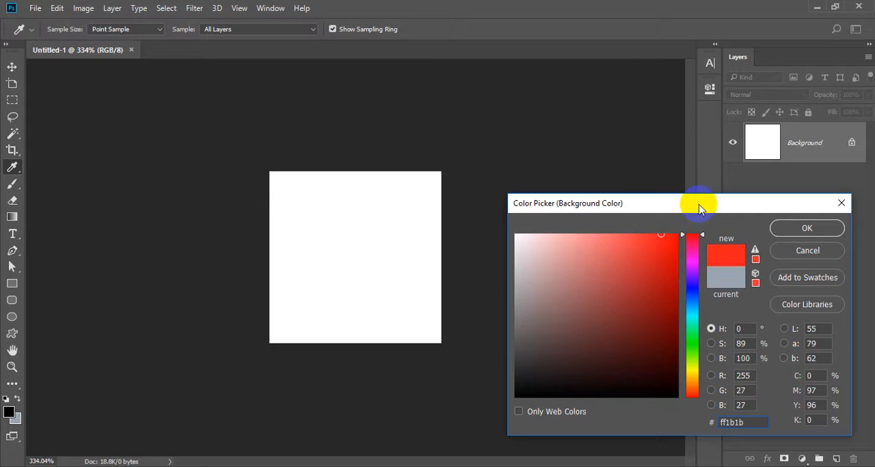
left_click(645, 228)
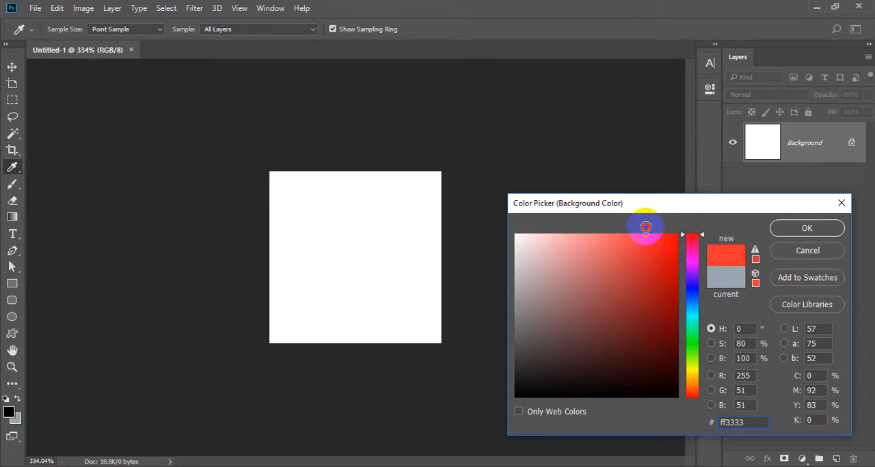
left_click(805, 228)
key("v")
key("ctrl+BackSpace")
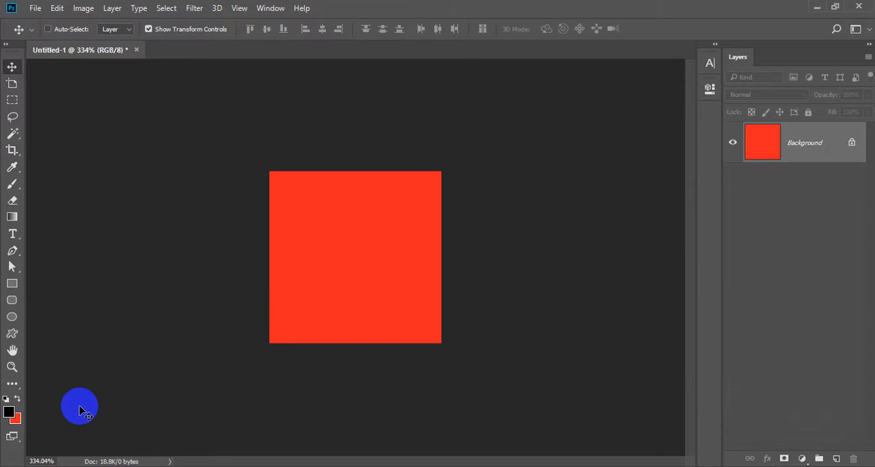
Step: Add the text "Gru." near the middle of the canvas and colour it white (ffffff)
left_click(12, 234)
left_click(341, 252)
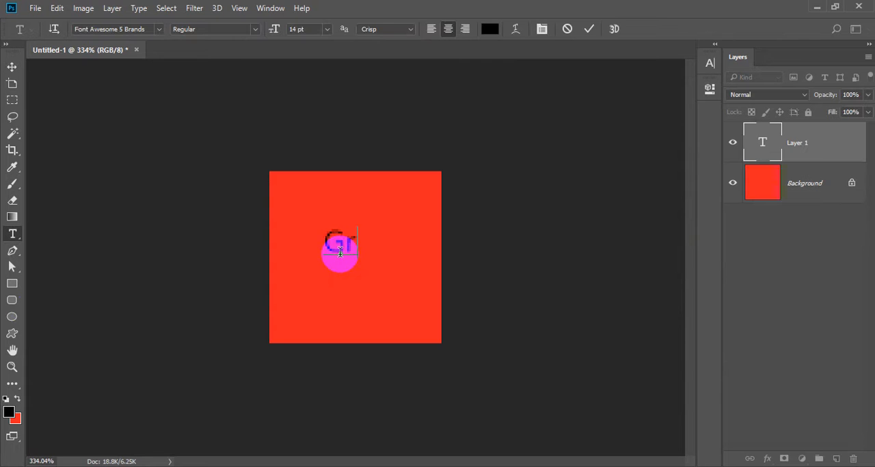
type("Gru.")
key("ctrl+a")
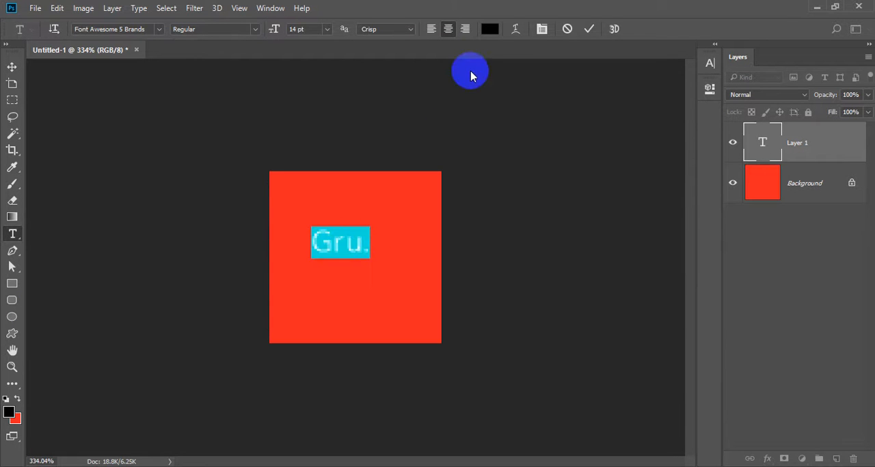
left_click(489, 29)
type("ffffff")
key("Return")
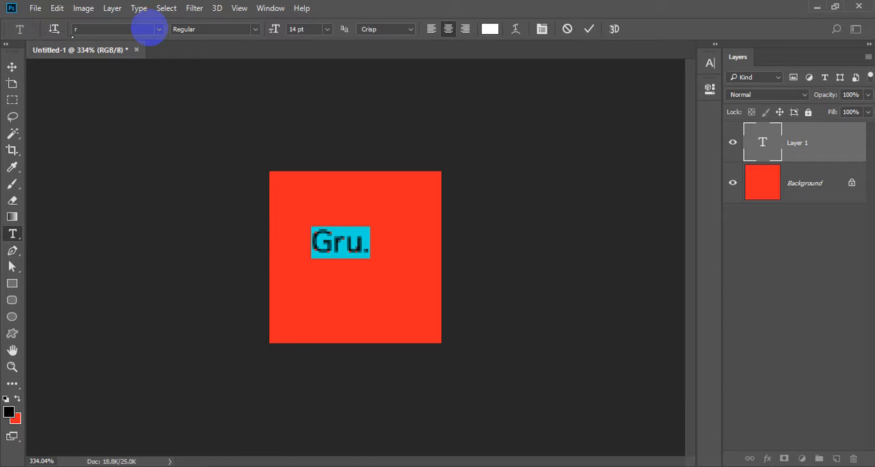
Step: Change the font of the "Gru." text to Rubik
left_click(149, 29)
type("ro")
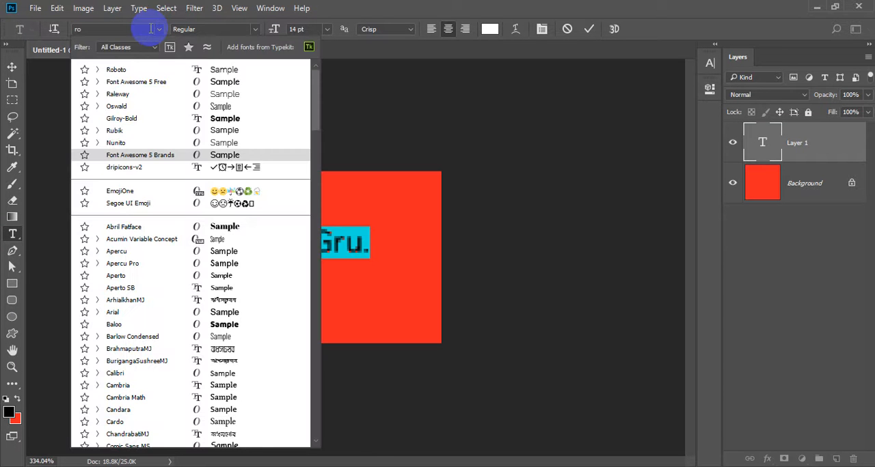
key("BackSpace")
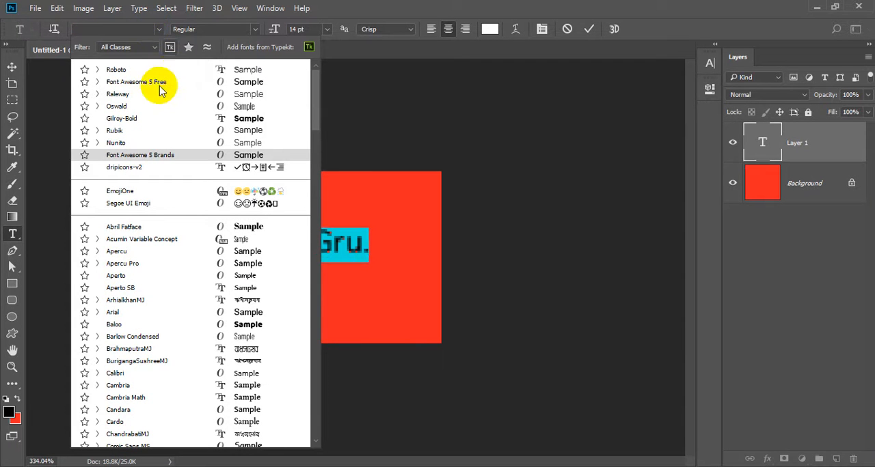
left_click(119, 129)
left_click_drag(311, 217, 373, 250)
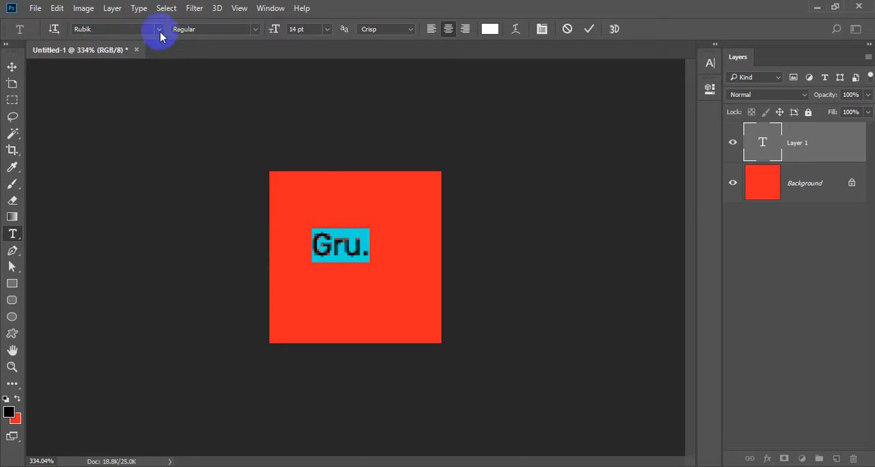
Step: Set the "Gru." text to the Medium style at 24 pt and commit it
left_click(254, 28)
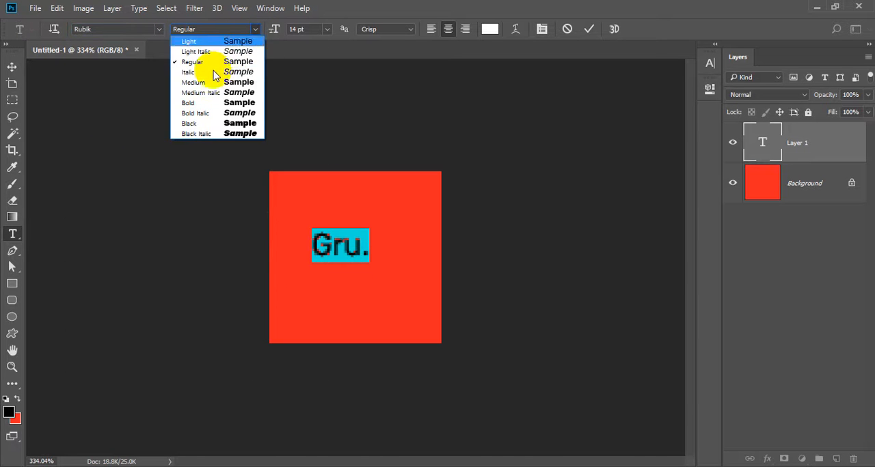
left_click(194, 103)
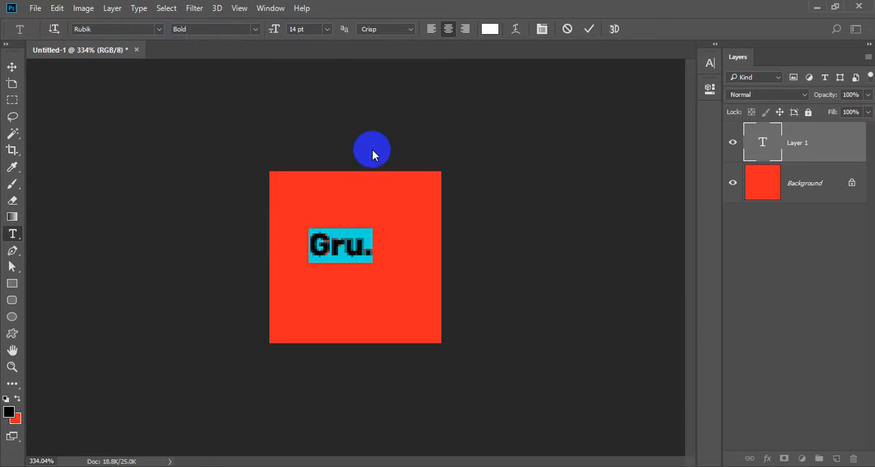
left_click(256, 29)
left_click(211, 82)
left_click(300, 28)
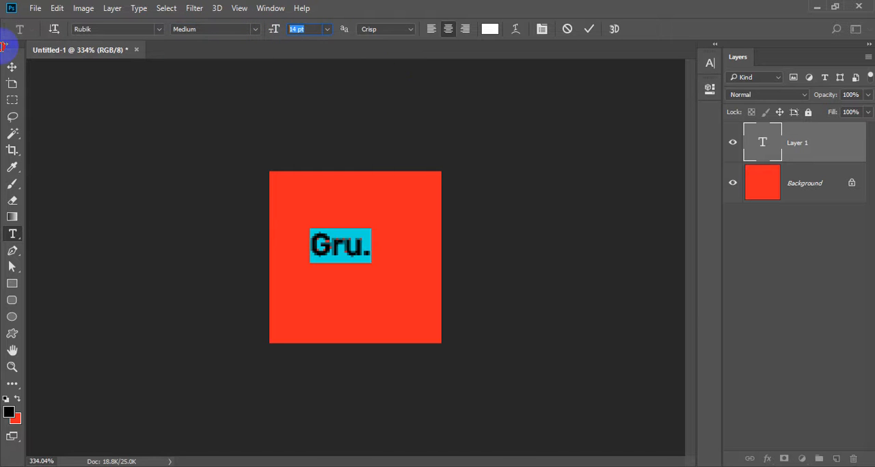
type("24")
key("Return")
key("ctrl+Return")
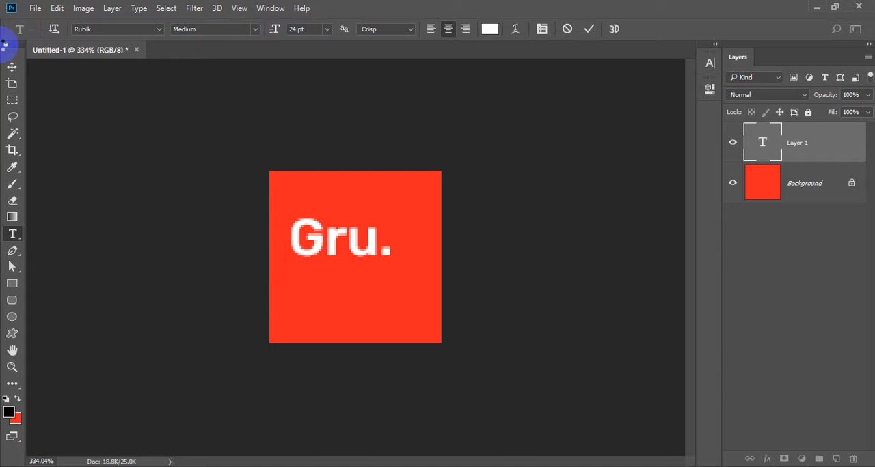
Step: Centre the "Gru." text horizontally and vertically on the canvas
key("v")
key("ctrl+a")
left_click(321, 30)
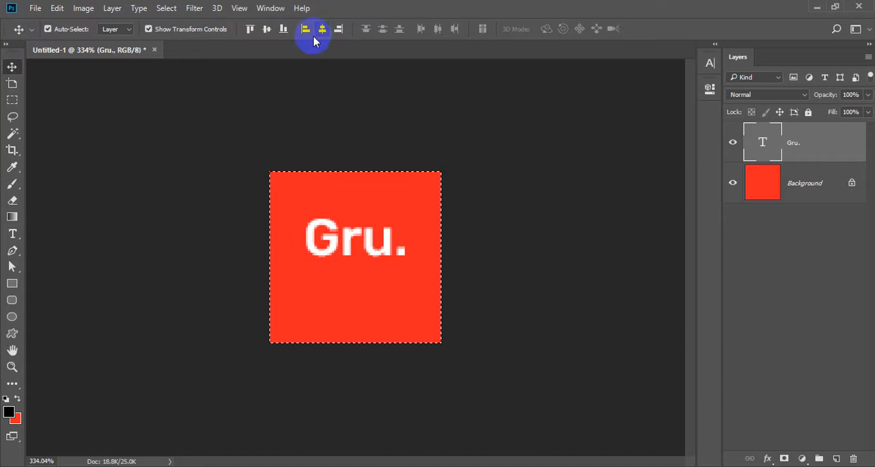
left_click(270, 30)
key("ctrl+d")
Step: Add a separate text layer reading "PSD" below the "Gru." text
key("t")
left_click(341, 329)
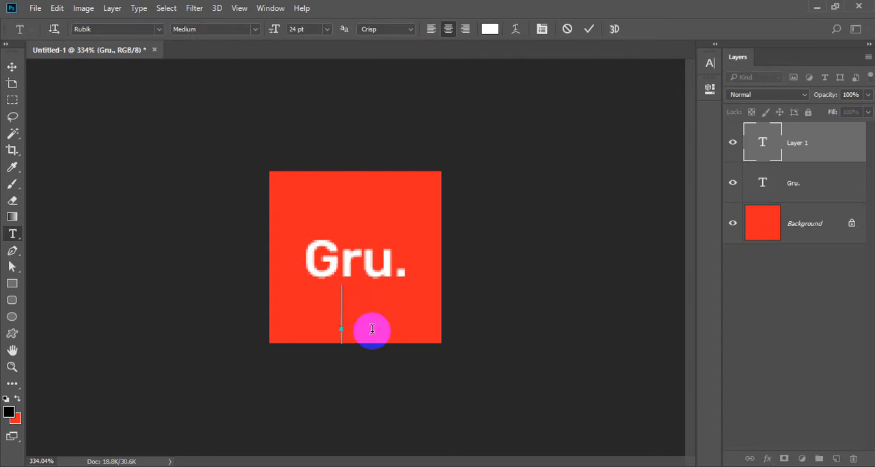
type("PSD")
key("ctrl+Return")
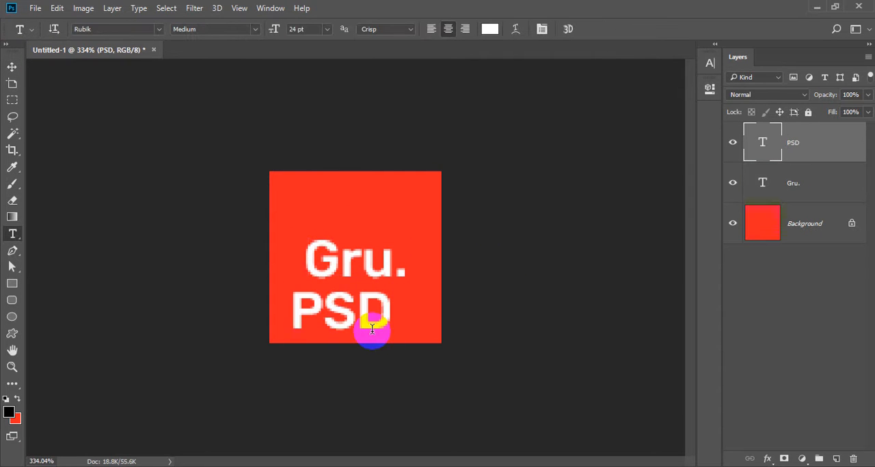
Step: Set the font size of the "PSD" text to 9 pt
left_click(365, 314)
key("ctrl+a")
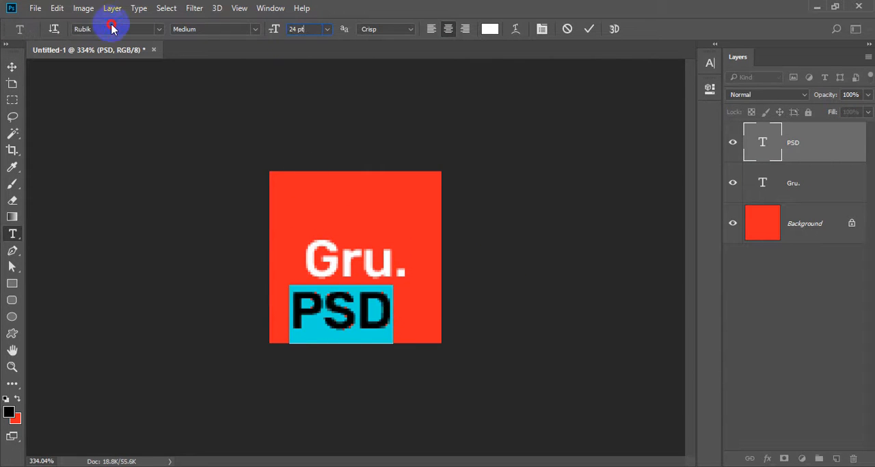
key("Return")
key("ctrl+Return")
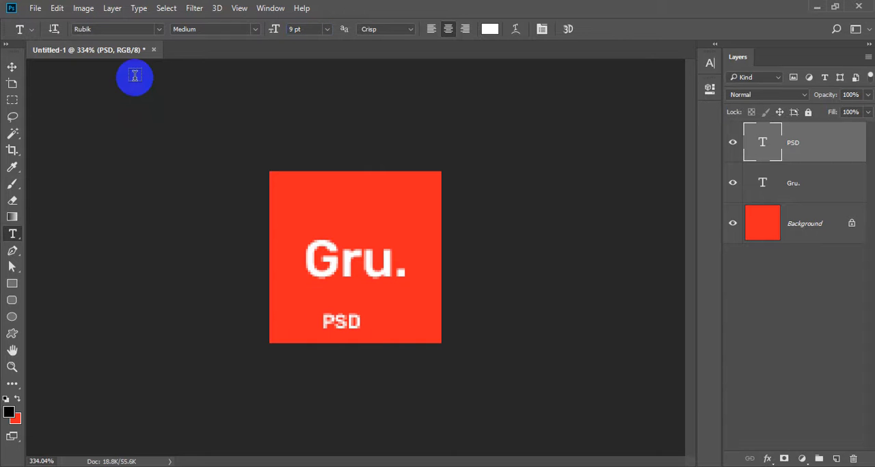
Step: Set the tracking of the "PSD" text to 200
double_click(340, 323)
key("ctrl+t")
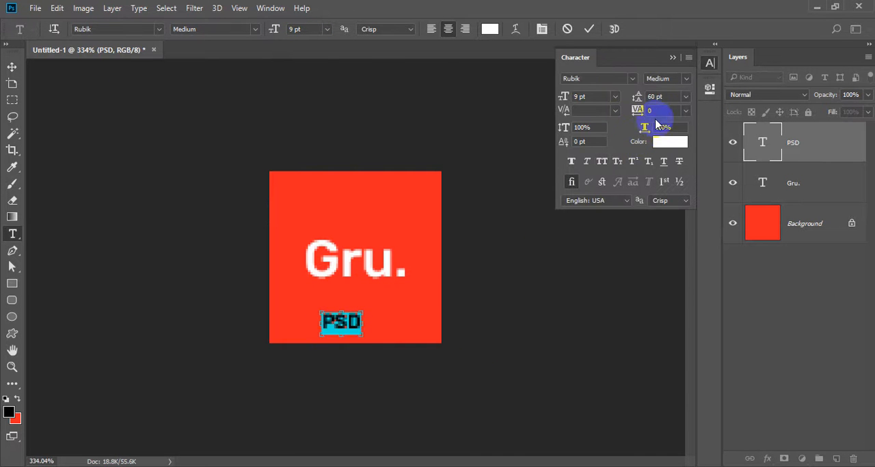
left_click(659, 110)
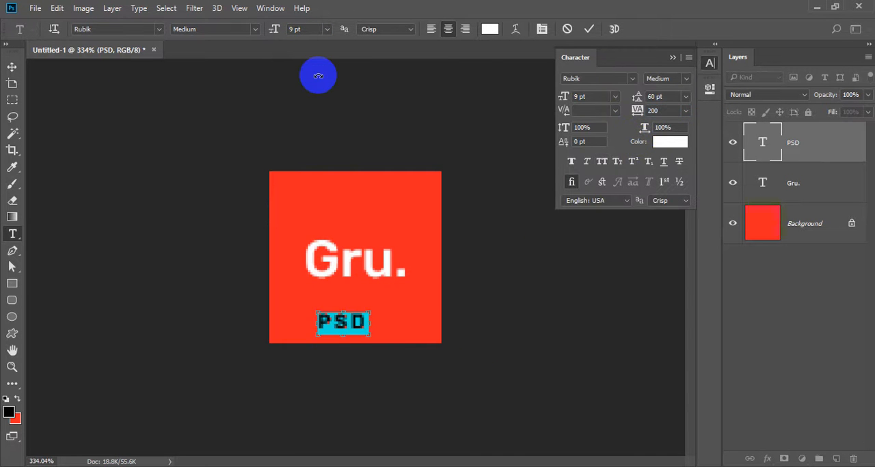
key("ctrl+Return")
Step: Centre the "PSD" text horizontally on the canvas
key("v")
key("ctrl+a")
left_click(322, 28)
key("ctrl+d")
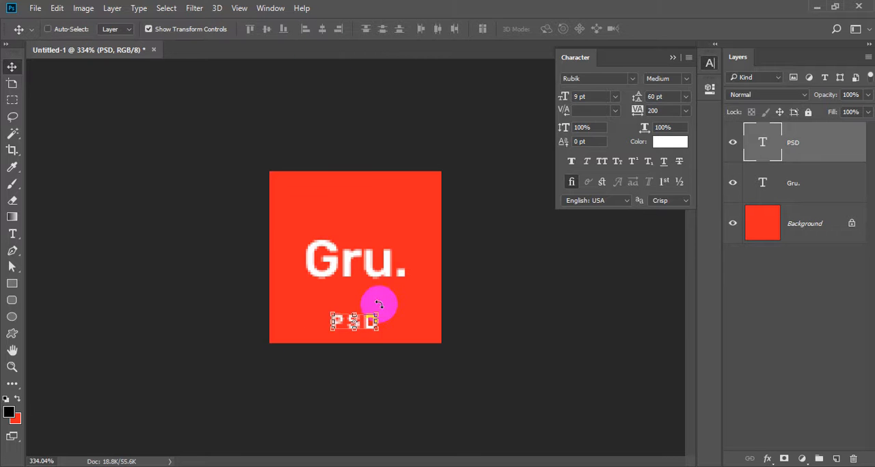
scroll(397, 312, "up", 2)
scroll(397, 312, "down", 2)
scroll(543, 274, "down", 3)
left_click(548, 279, "ctrl")
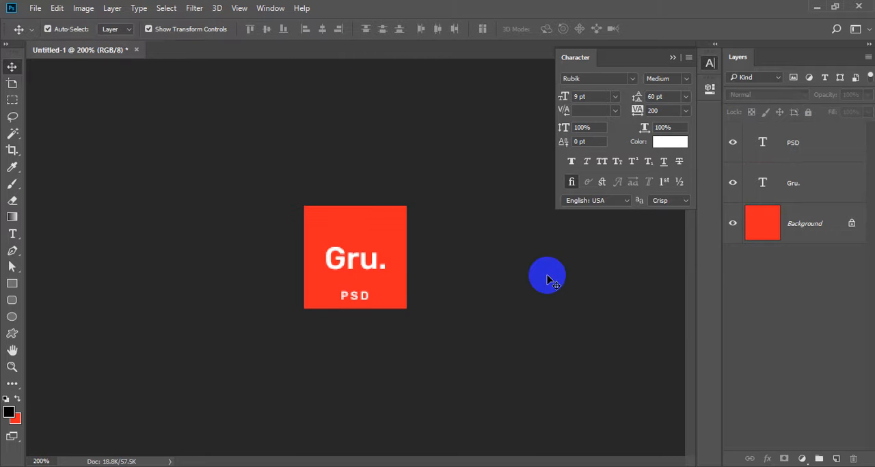
scroll(367, 250, "down", 2)
scroll(390, 240, "up", 2)
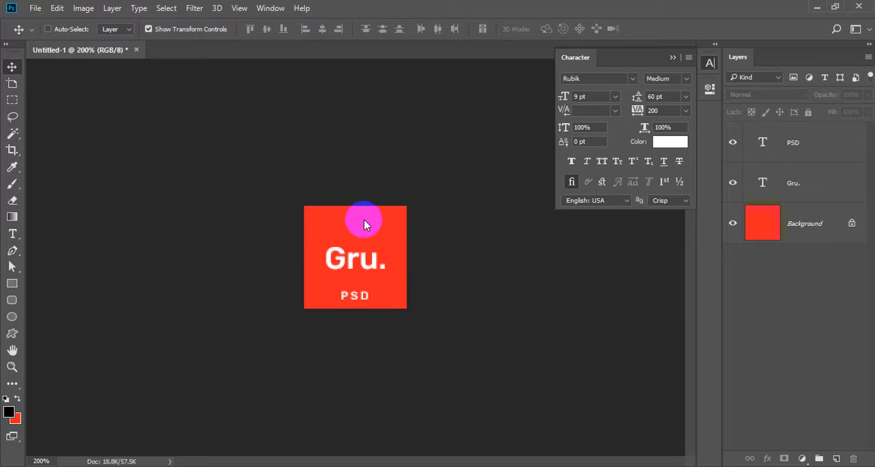
Step: Save the document to the Desktop as thumb.psd with Maximize Compatibility kept on
key("ctrl+s")
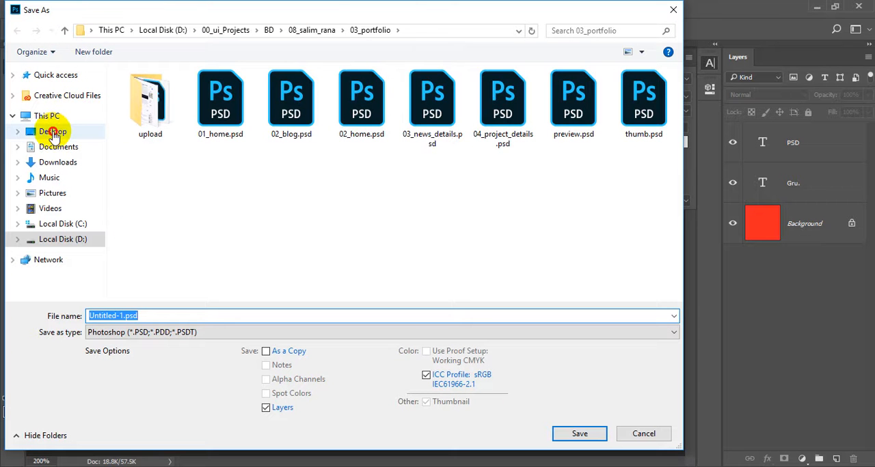
left_click(54, 132)
double_click(124, 315)
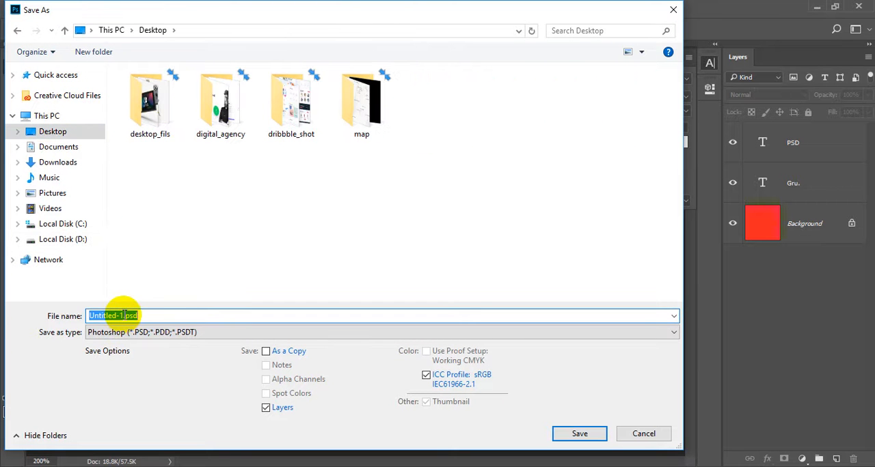
double_click(123, 315)
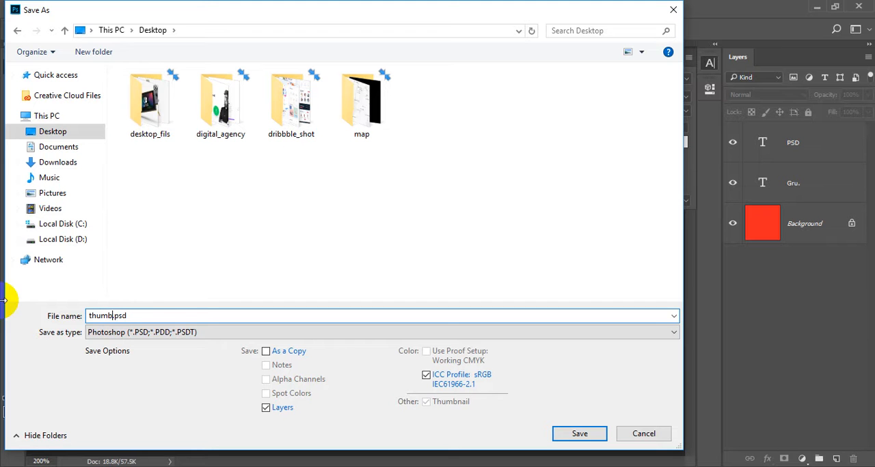
key("Return")
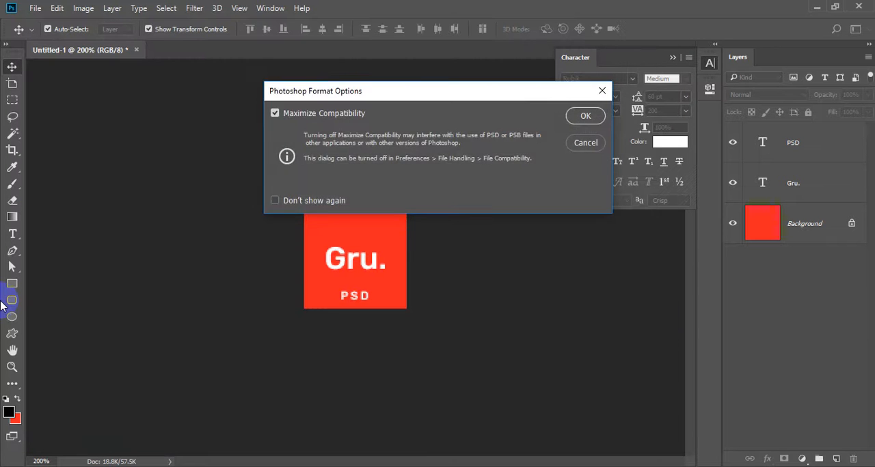
key("Return")
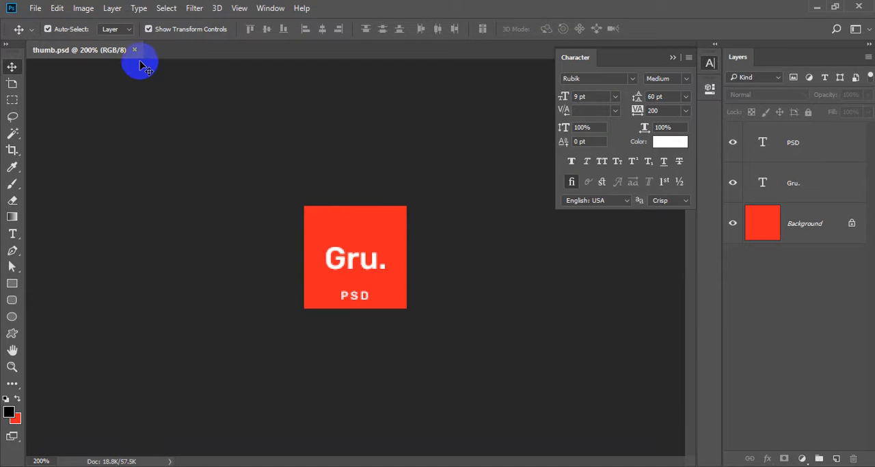
left_click(35, 8)
left_click(47, 23)
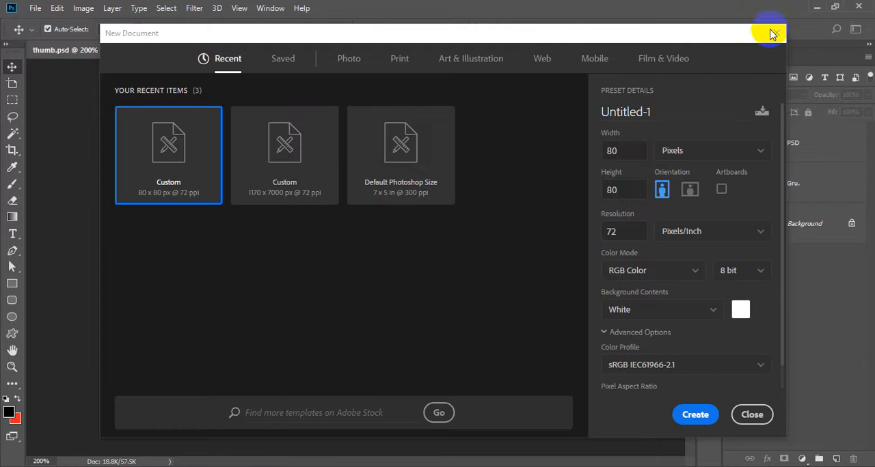
left_click(772, 33)
Step: Check the thumbnail in the Save for Web preview as PNG-24 and leave without exporting
key("ctrl")
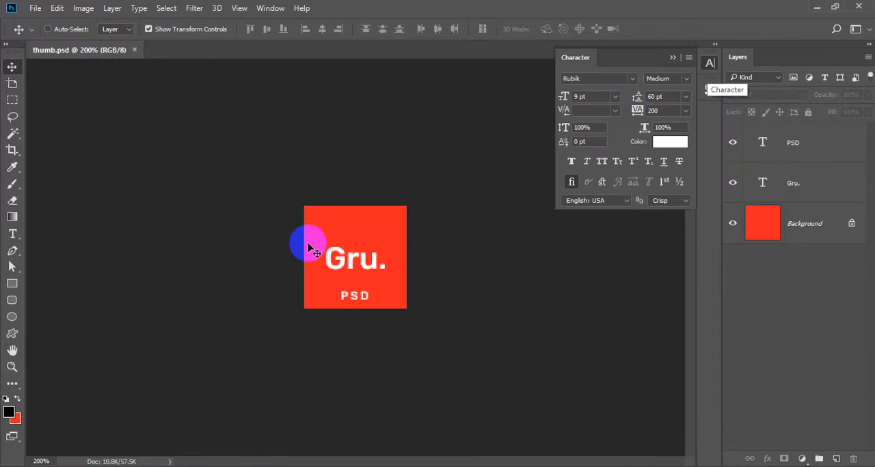
key("ctrl+alt+shift+s")
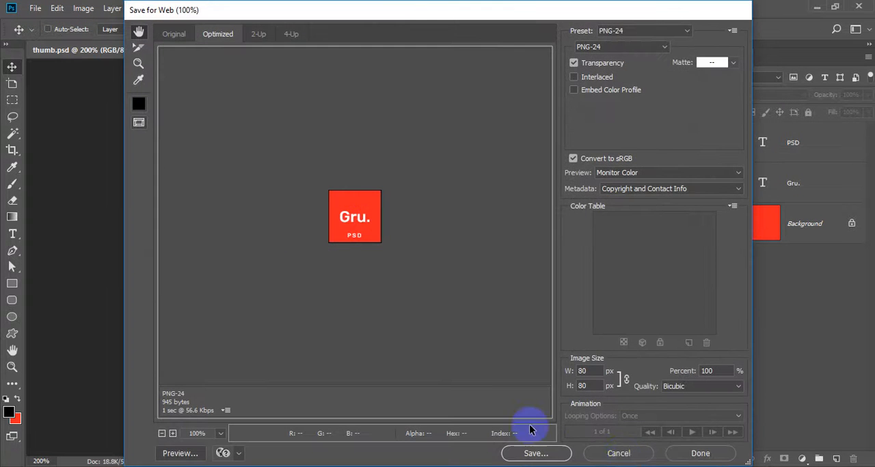
left_click(616, 454)
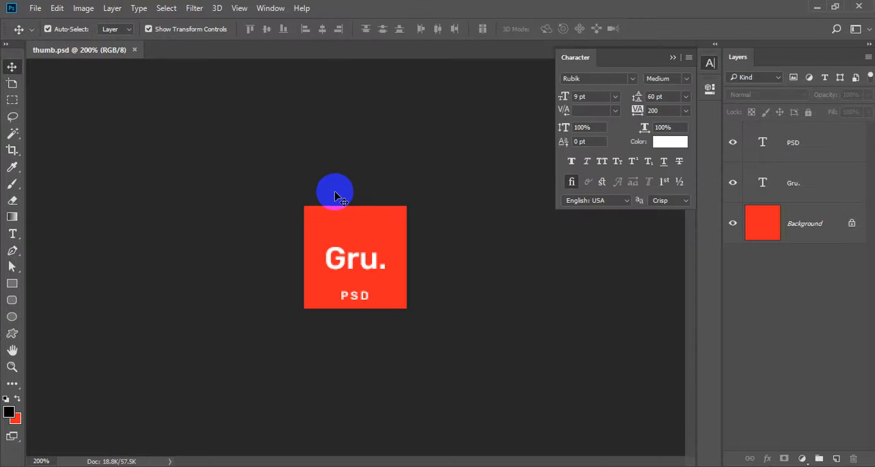
Step: Create a new 590 x 300 px document at 72 ppi with a white background
left_click(33, 8)
left_click(46, 26)
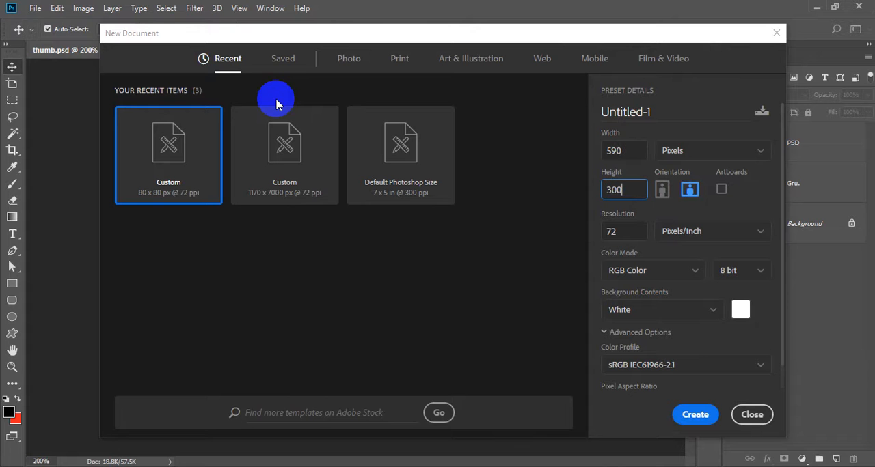
left_click(703, 415)
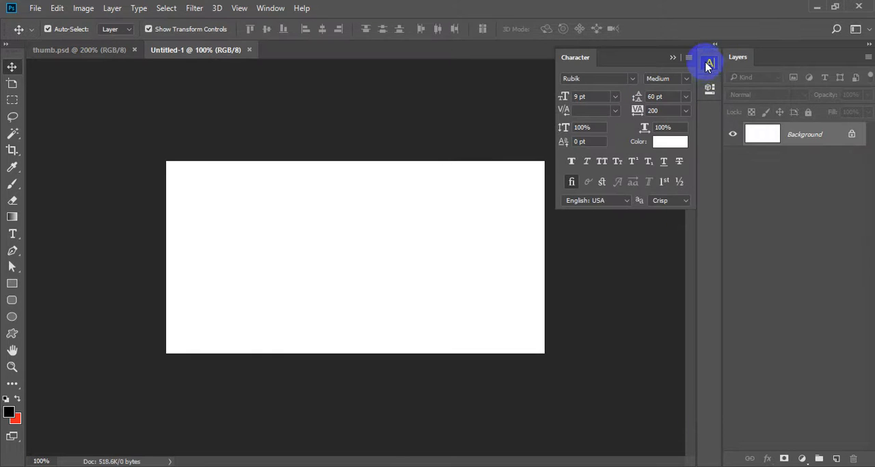
left_click(708, 61)
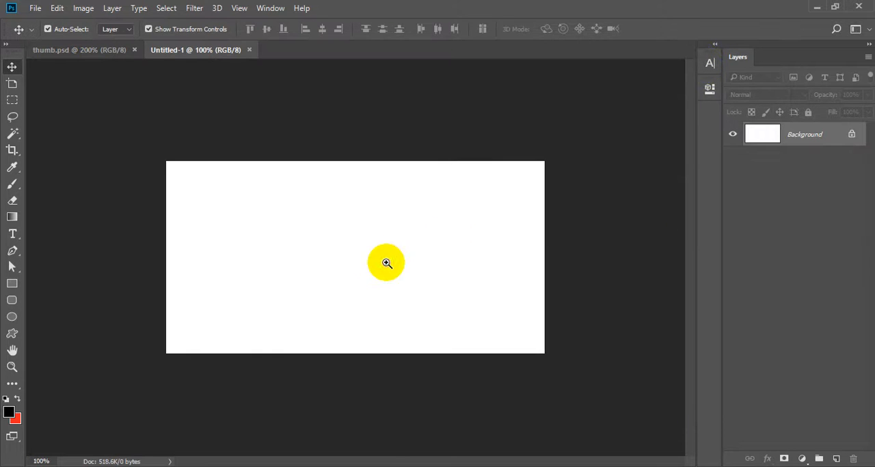
Step: Fill the new 590 x 300 px document's Background layer with the current red background colour
left_click(358, 256)
left_click(335, 238, "alt")
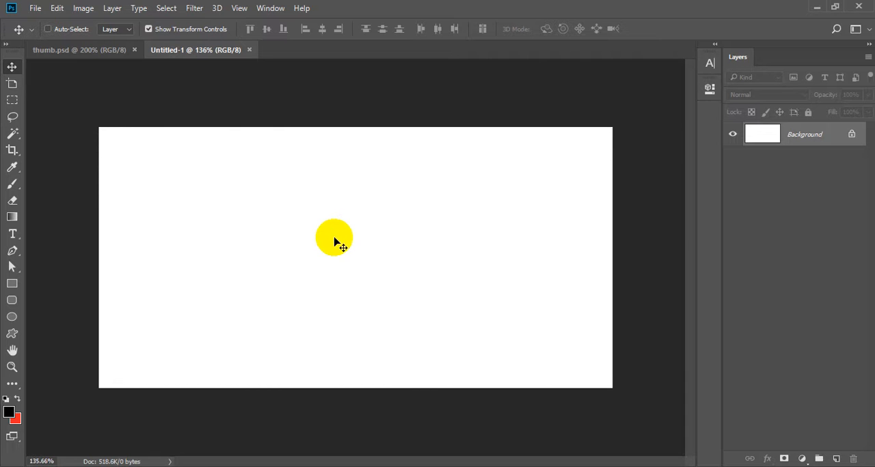
key("ctrl+BackSpace")
left_click_drag(265, 263, 258, 307)
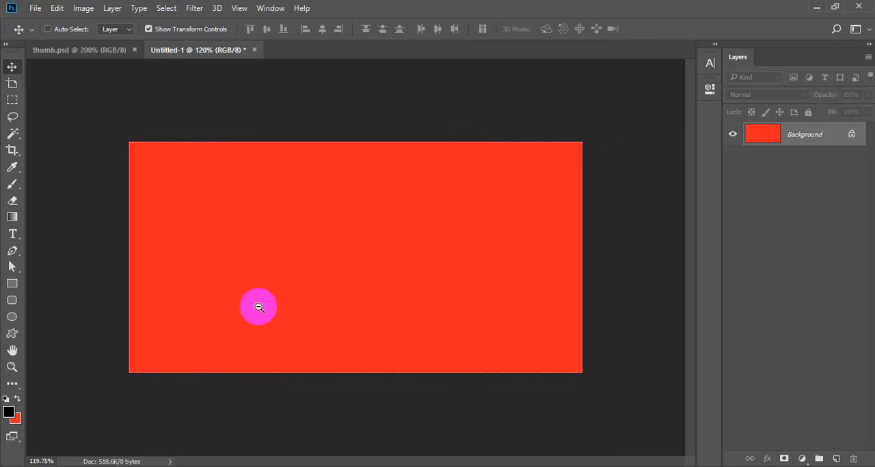
Step: Copy the "Gru." text layer from thumb.psd to the upper-left area of the 590 x 300 px document
left_click(86, 49)
left_click(344, 267)
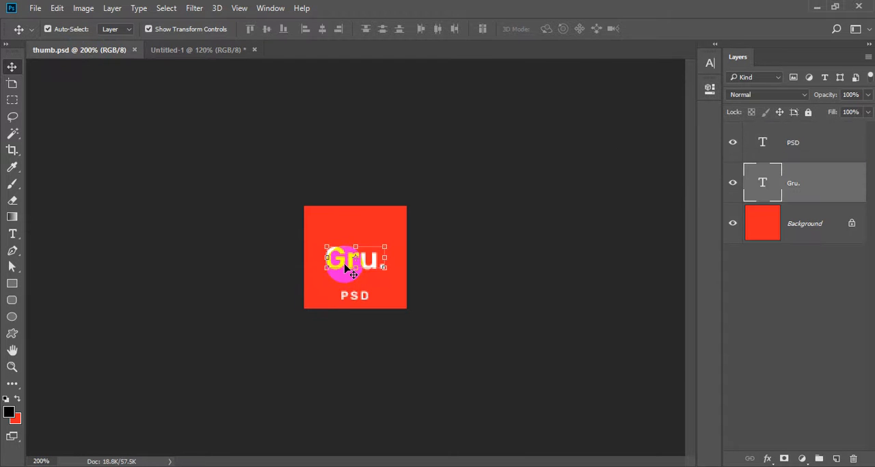
left_click_drag(345, 268, 270, 236)
left_click_drag(377, 308, 220, 238)
Step: Open 01_home.psd and copy the "Gru." logo text from its header
key("t")
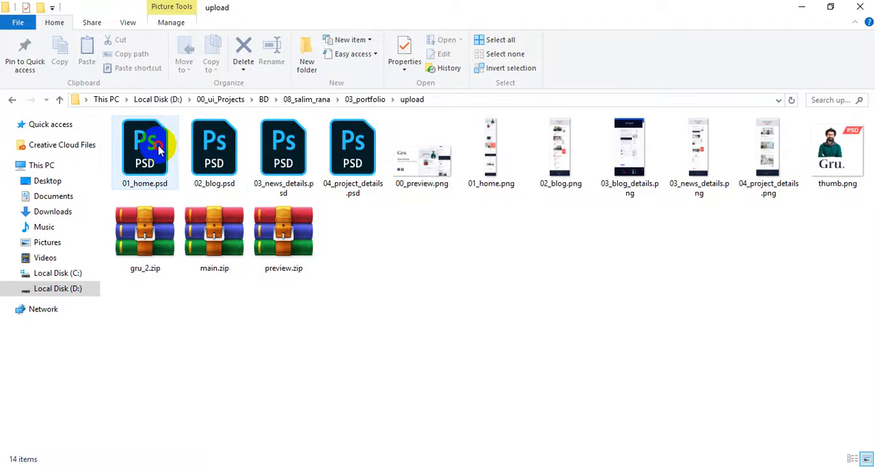
left_click(152, 140)
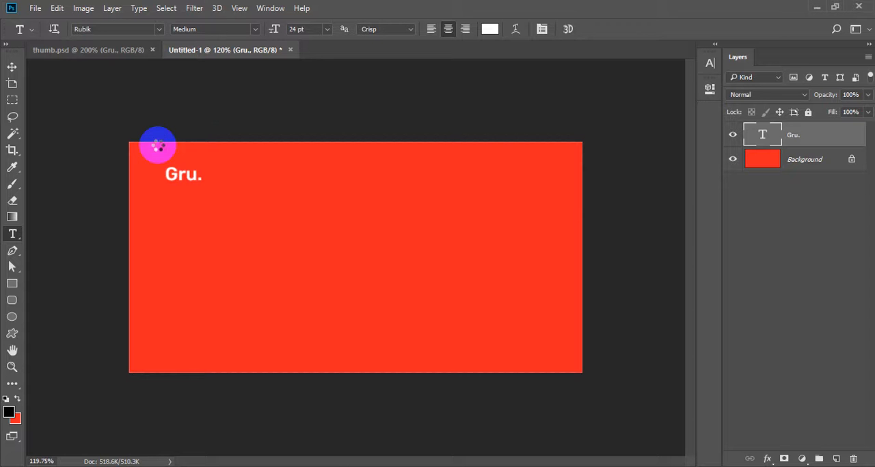
left_click_drag(214, 141, 296, 120)
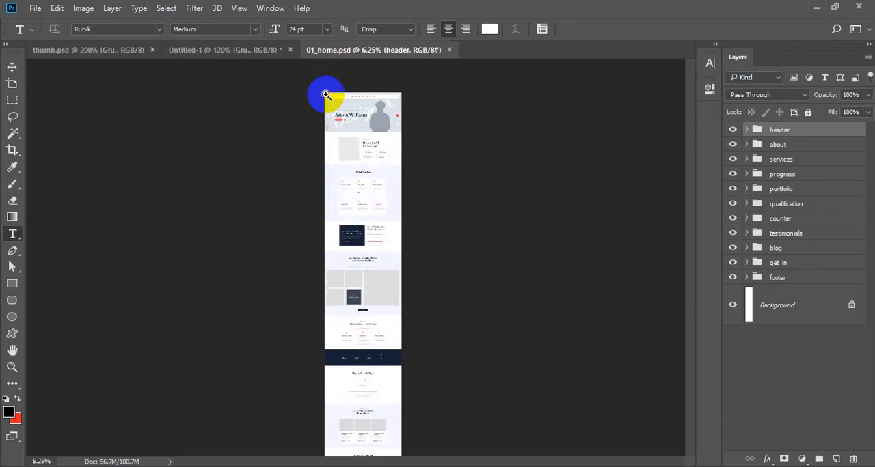
left_click_drag(322, 94, 474, 148)
left_click_drag(356, 126, 313, 215)
left_click(397, 183)
key("ctrl+a")
key("ctrl+c")
key("Escape")
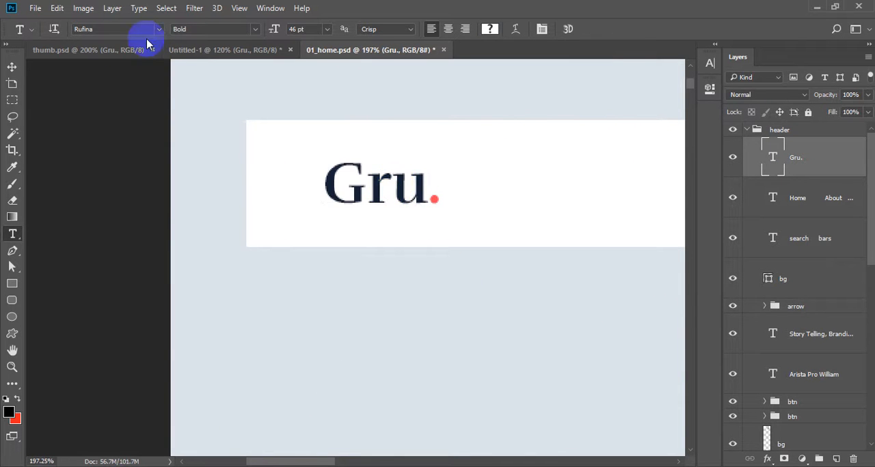
Step: Replace the "Gru." text in thumb.psd with the copied Rufina Bold logo text
left_click(145, 49)
key("ctrl+a")
key("ctrl+v")
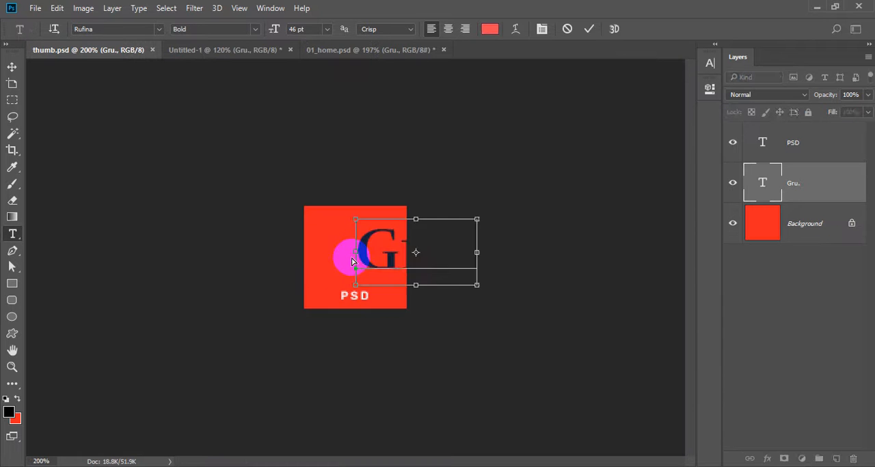
left_click(352, 262)
Step: Copy the colour code of the period in the pasted "Gru." text, and commit the text edit
left_click(401, 248)
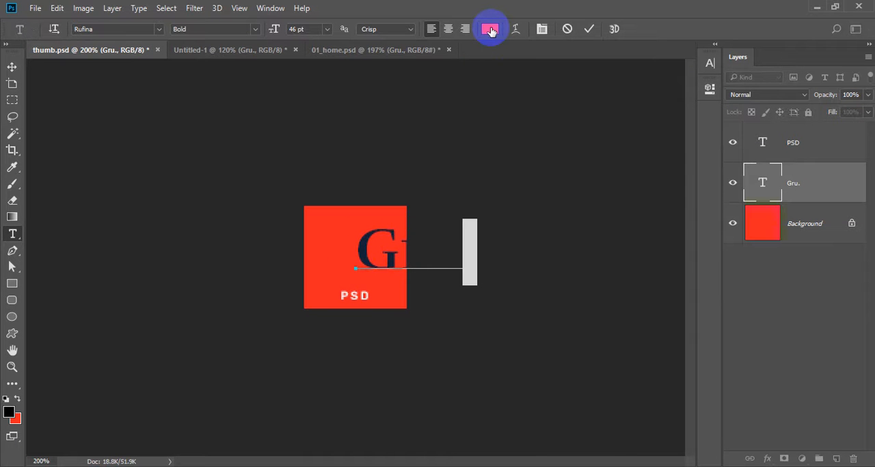
left_click(491, 30)
key("Return")
key("ctrl+Return")
key("v")
left_click(297, 248)
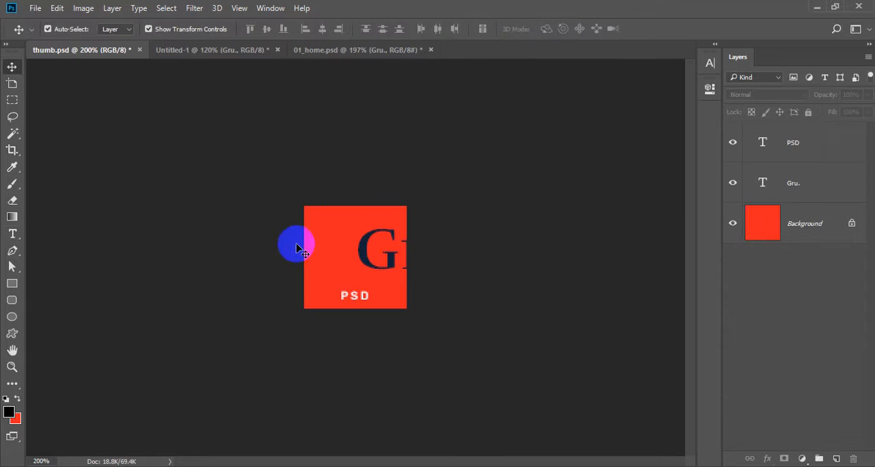
Step: Set the background colour to ff4a57 and fill the thumbnail's Background layer with it
left_click(15, 419)
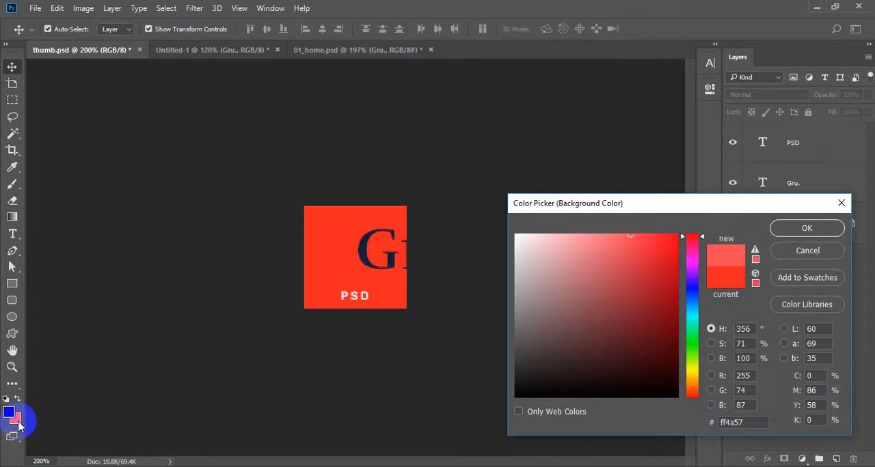
key("Return")
left_click(809, 224)
key("ctrl+BackSpace")
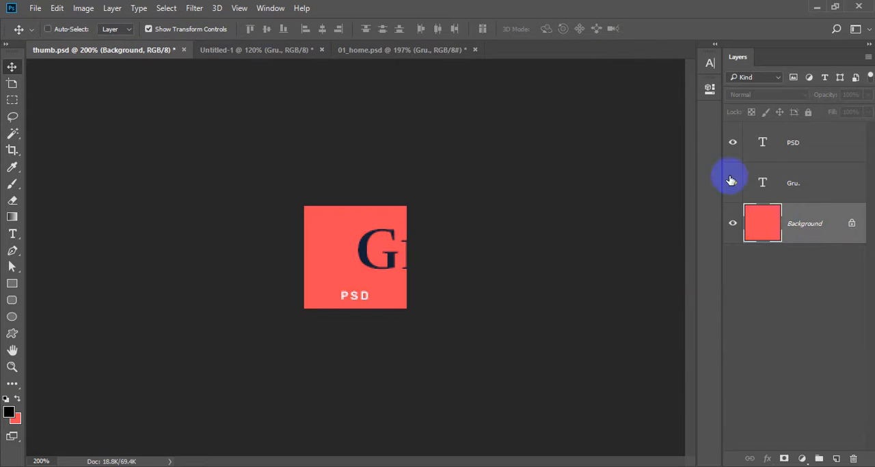
Step: Colour the whole "Gru." text white (ffffff) and centre-align it in thumb.psd
key("t")
key("XF86MonBrightnessDown")
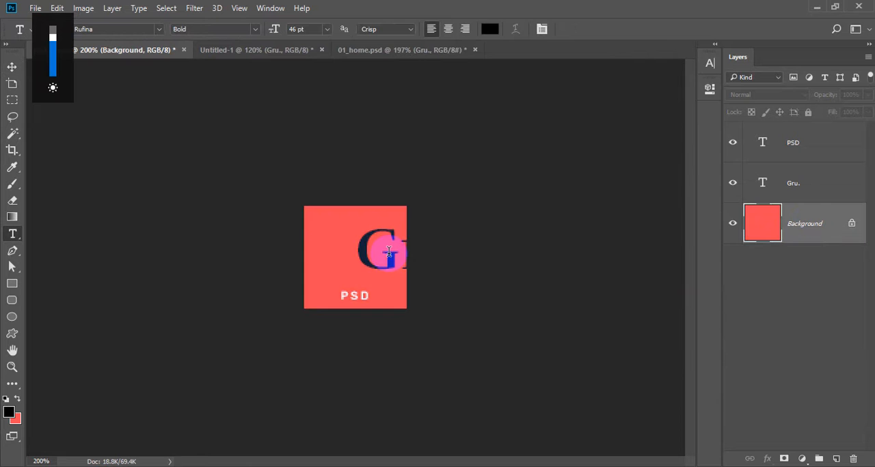
left_click(388, 252)
key("ctrl+a")
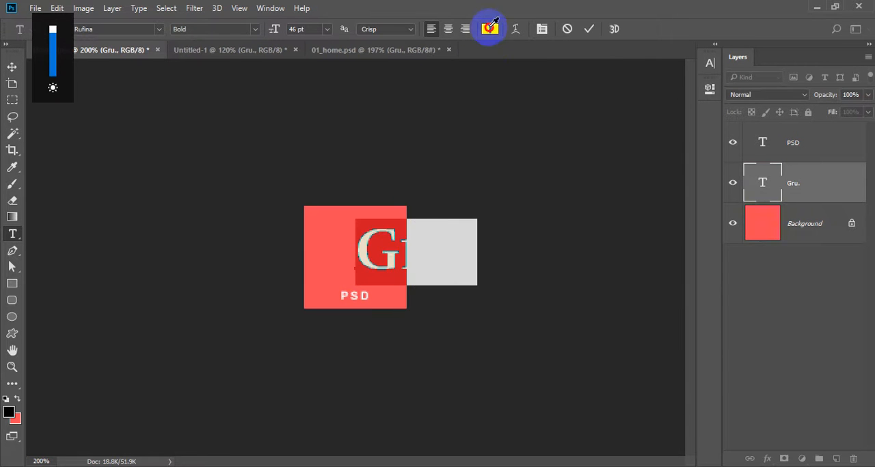
left_click(489, 29)
type("ffffff")
key("Return")
left_click(448, 29)
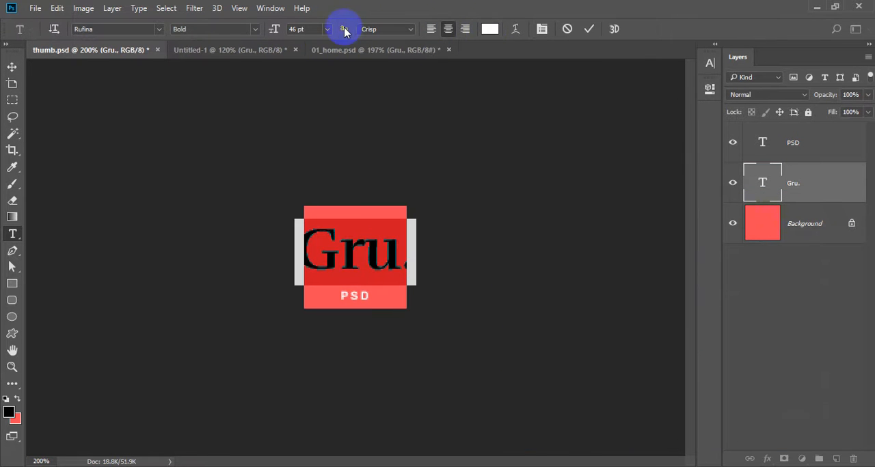
Step: Set the font size of the thumbnail's "Gru." text to 26 pt and move the text slightly up
left_click(311, 31)
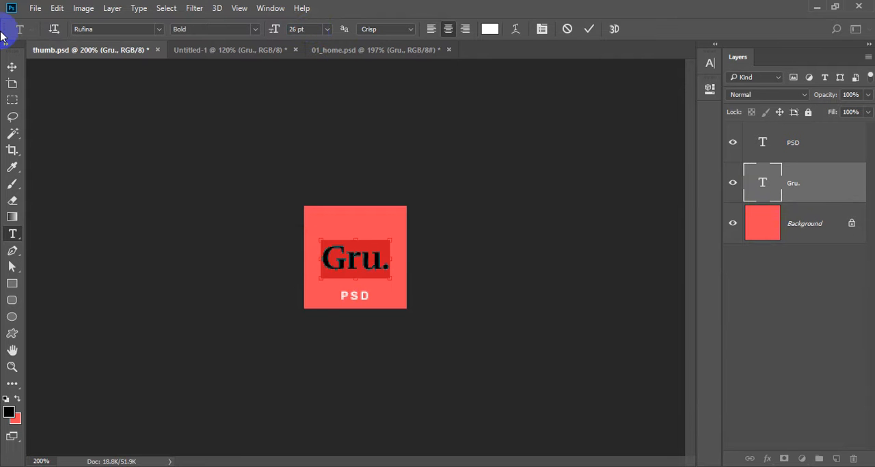
key("ctrl+Return")
key("v")
left_click_drag(481, 328, 480, 318)
left_click(471, 289, "ctrl")
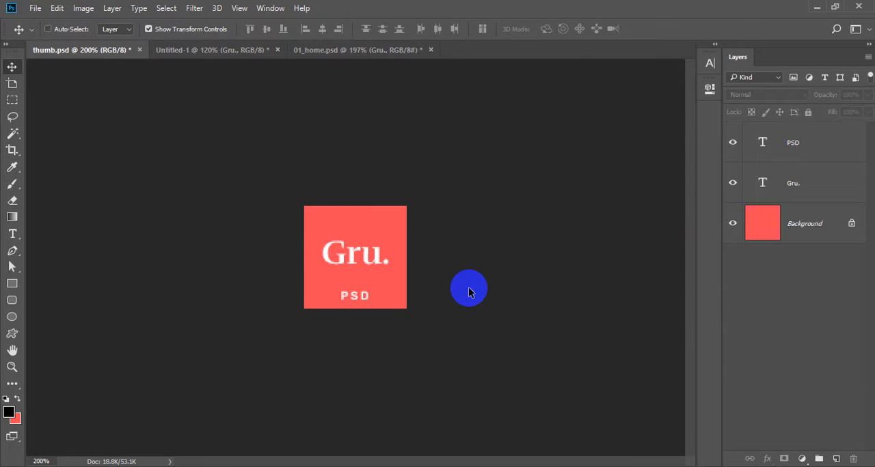
Step: Review the restyled thumbnail's PNG-24 web export and its save dialog for thumb.png, without saving
key("ctrl+alt+shift+s")
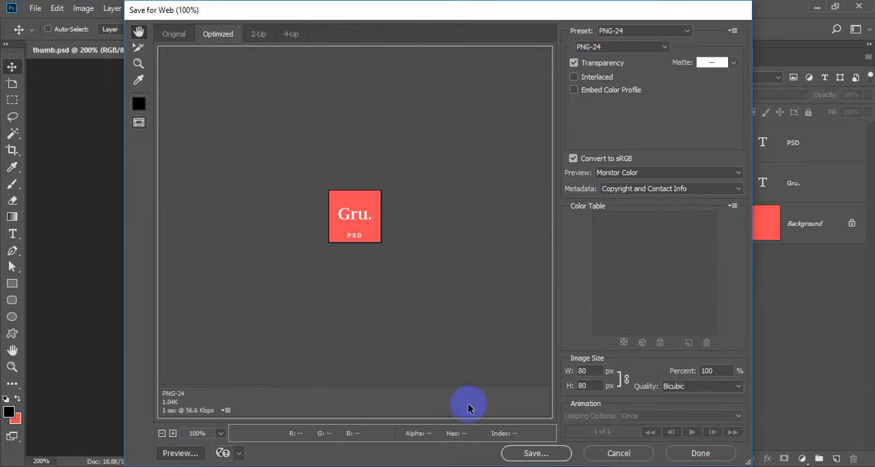
left_click(550, 454)
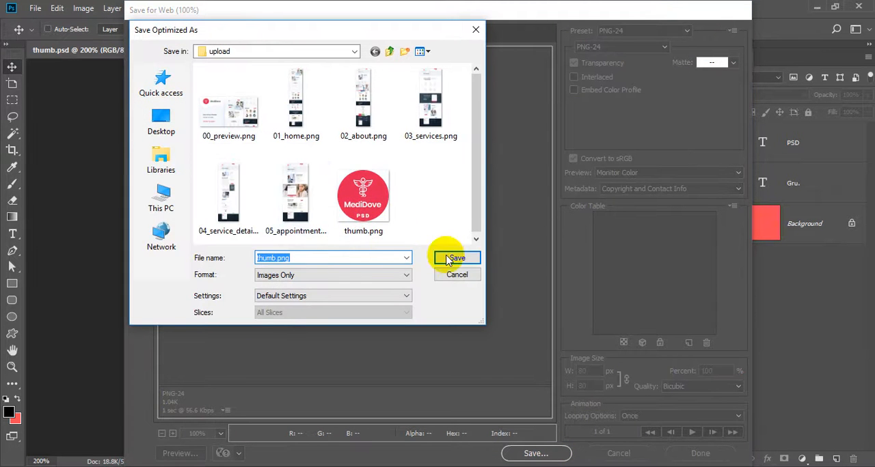
left_click(456, 274)
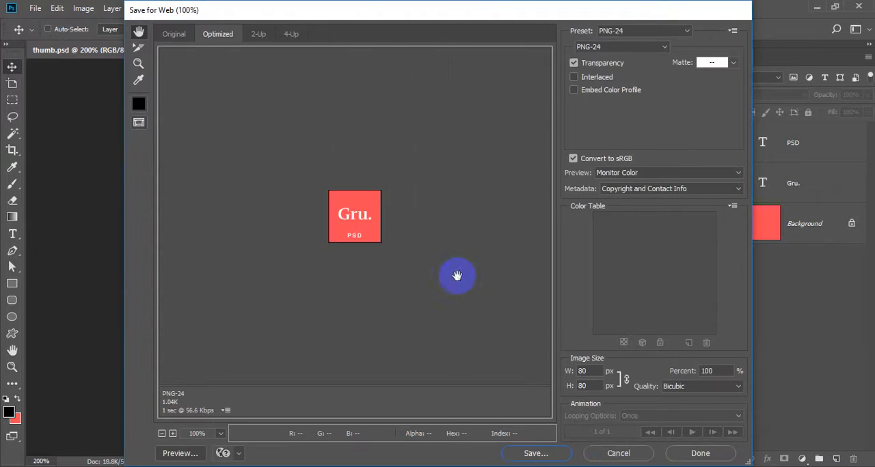
left_click(614, 454)
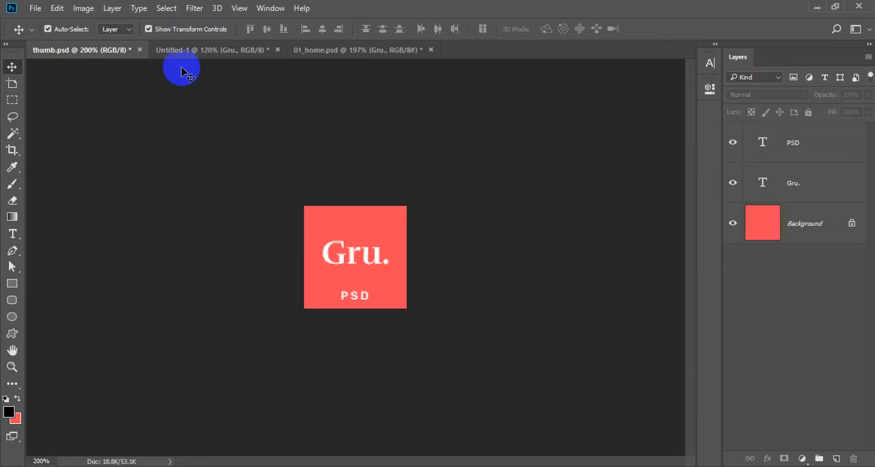
Step: Fill the Background layer of the 590 x 300 px document with the coral red background colour
left_click(256, 53)
left_click(333, 183)
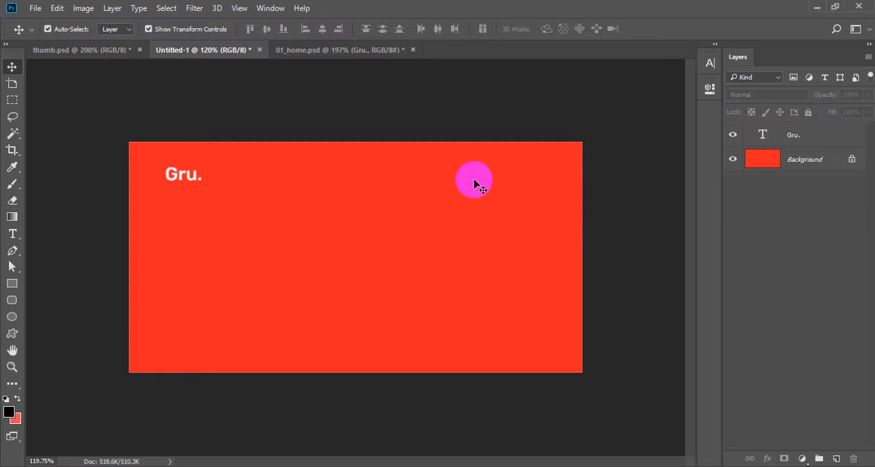
left_click(817, 165)
key("ctrl+BackSpace")
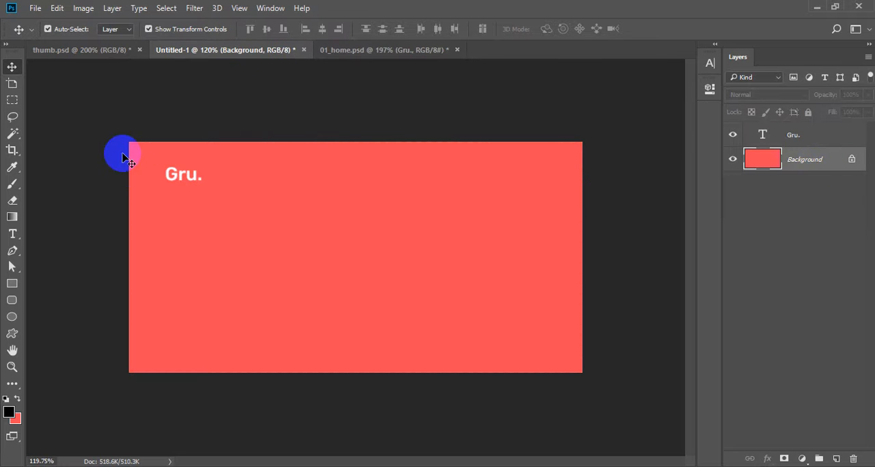
Step: Copy the white Rufina "Gru." text layer from thumb.psd into the 590 x 300 px document near its upper edge
double_click(187, 175)
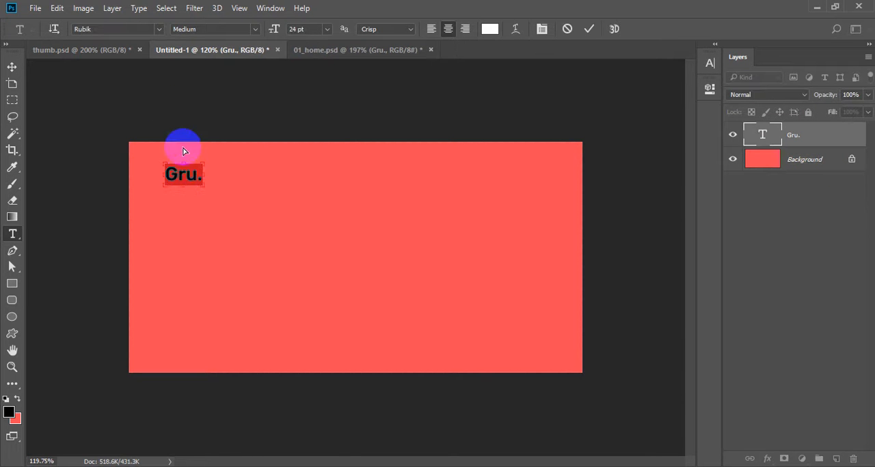
left_click(103, 50)
key("v")
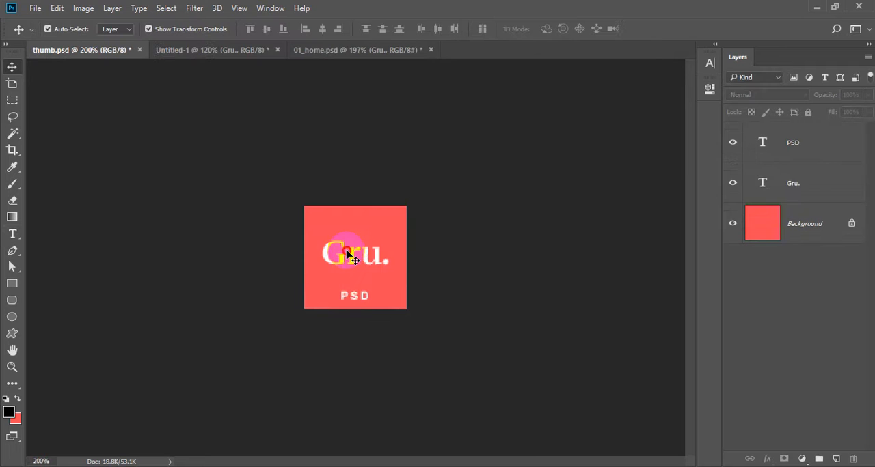
left_click_drag(347, 254, 231, 54)
left_click_drag(231, 55, 247, 154)
Step: Delete the Rubik "Gru." text layer from the 590 x 300 px document
left_click(763, 185)
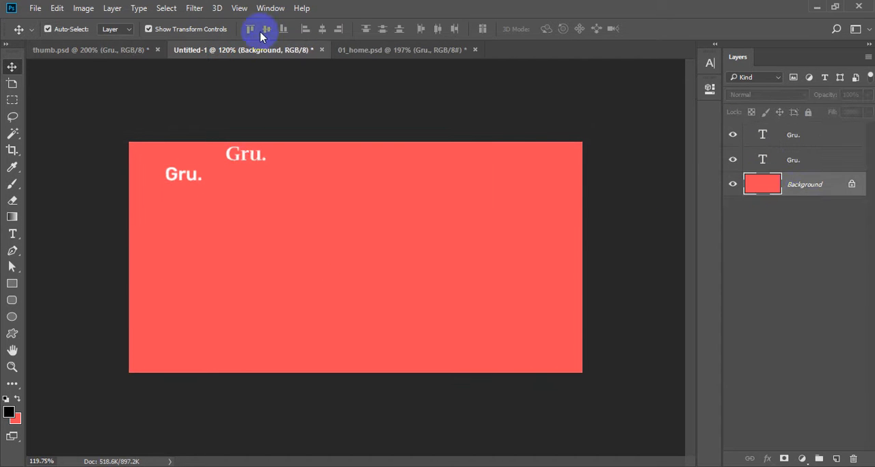
left_click(788, 135)
key("ctrl+d")
left_click(816, 165)
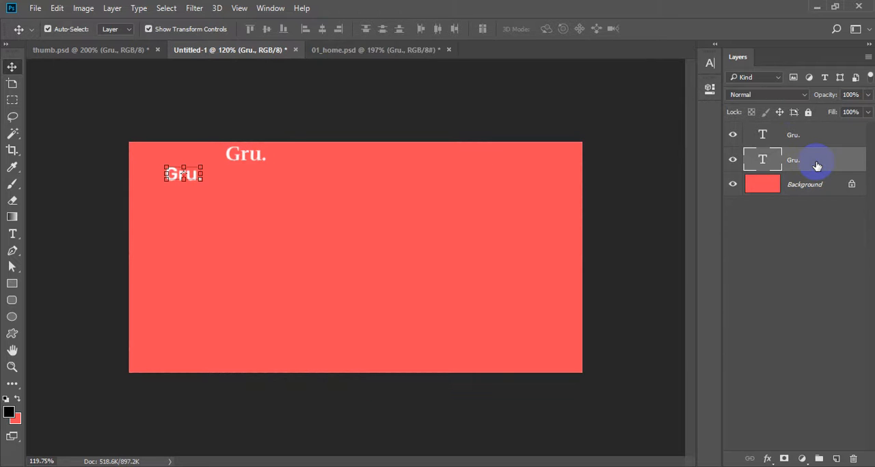
key("Delete")
Step: Align the remaining "Gru." text to the canvas's top and left edges, and offset it slightly down from the top
left_click(805, 137)
key("ctrl+a")
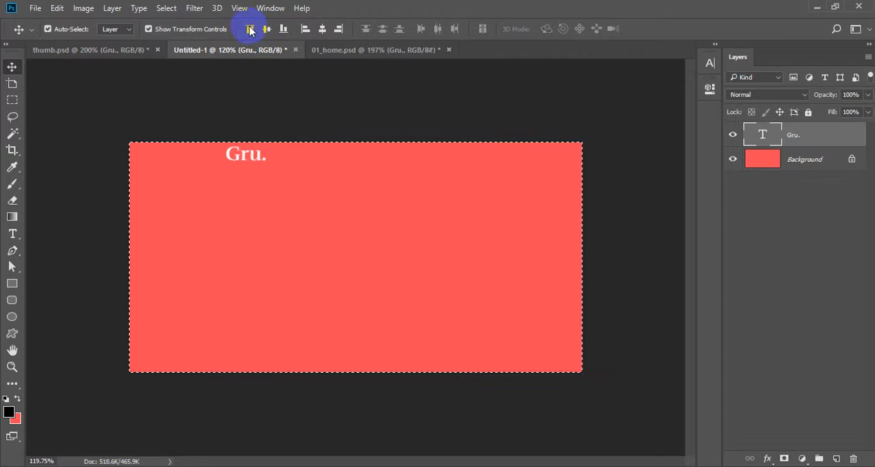
left_click(250, 29)
left_click(305, 29)
key("ctrl+d")
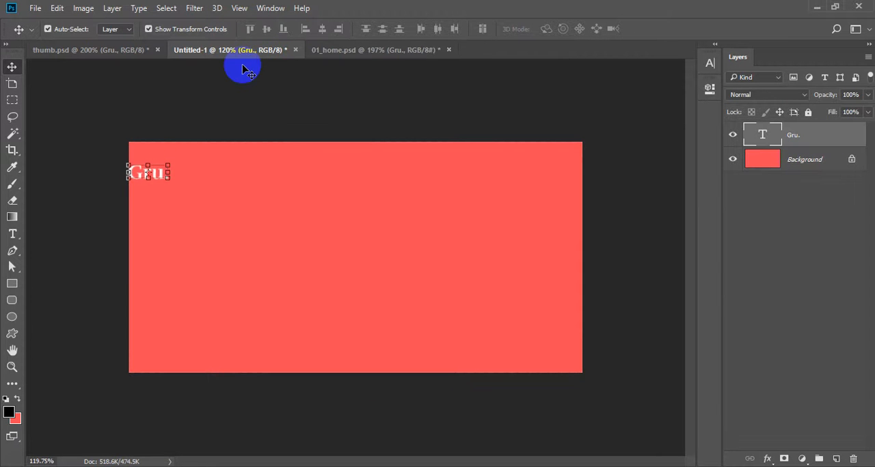
Step: Set the "Gru." text to 34 pt, align it to the canvas's left and top edges, and offset it inward from the corner
key("t")
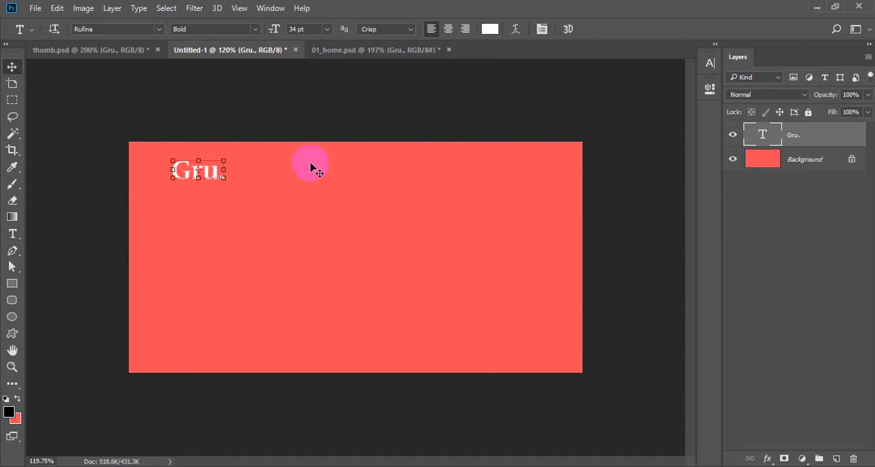
key("v")
key("ctrl+a")
left_click(305, 29)
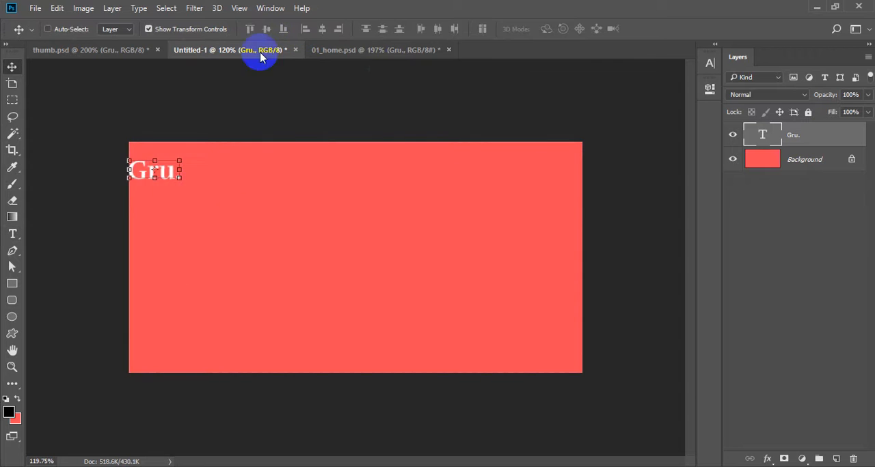
left_click(250, 28)
key("ctrl+d")
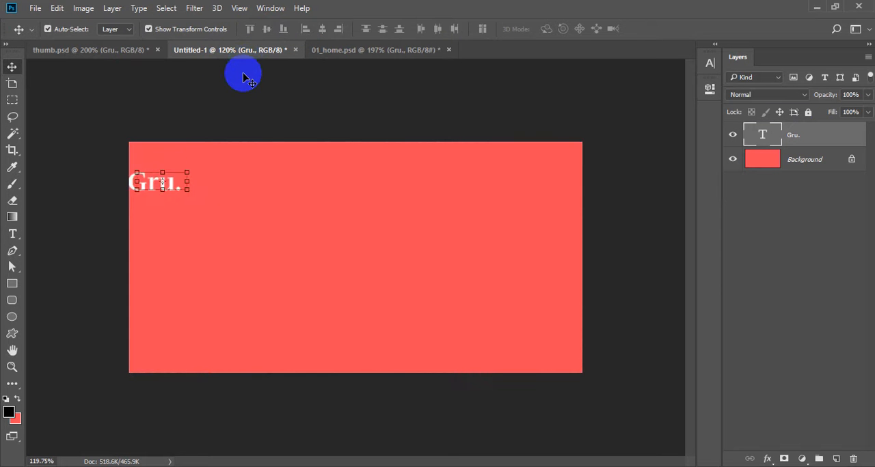
Step: Add the text "Creative PSD Template" on a new layer, placed below the "Gru." title
key("t")
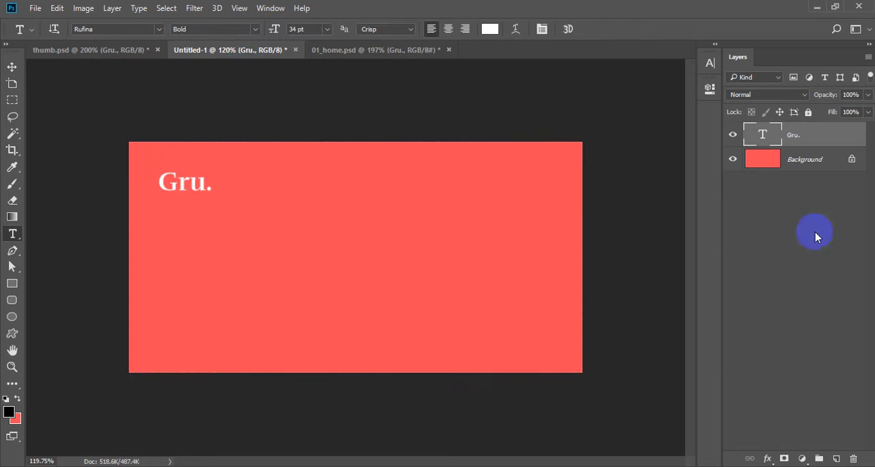
left_click(836, 459, "ctrl")
left_click(167, 244)
type("C")
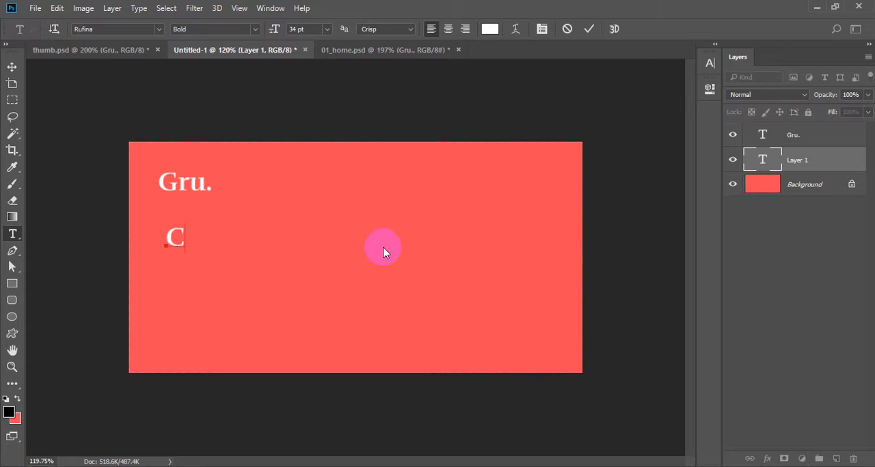
type("reative")
key("ctrl+a")
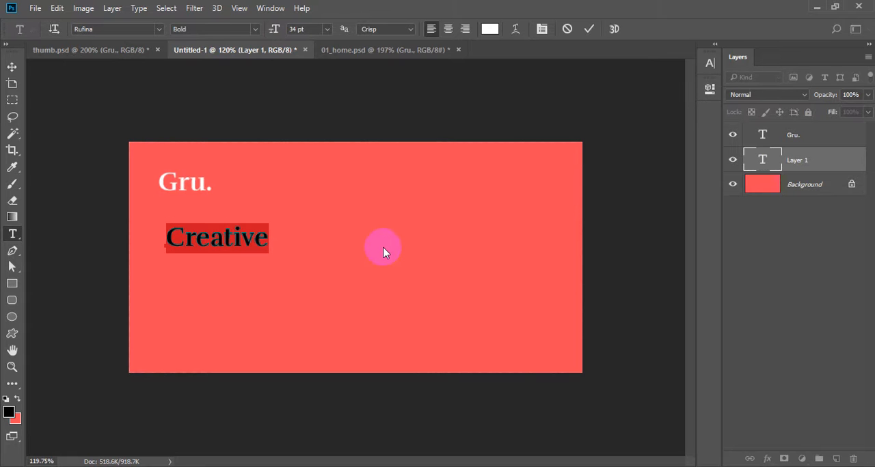
key("Right")
type("PSD ")
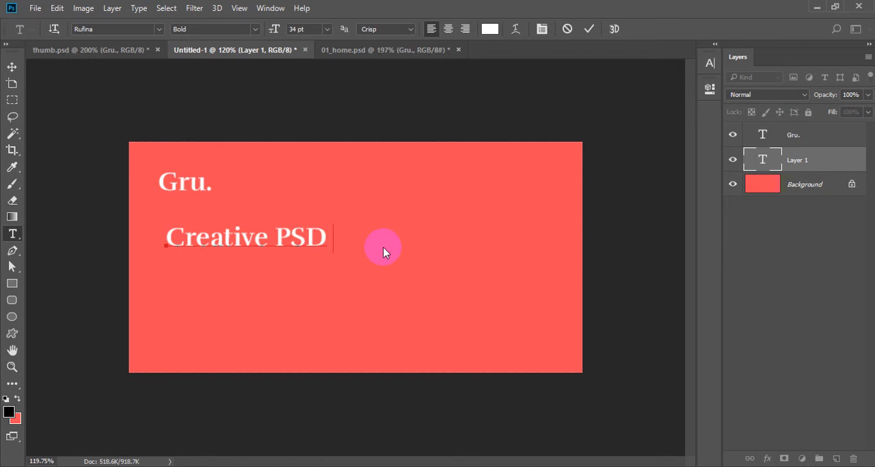
type("Template")
key("Return")
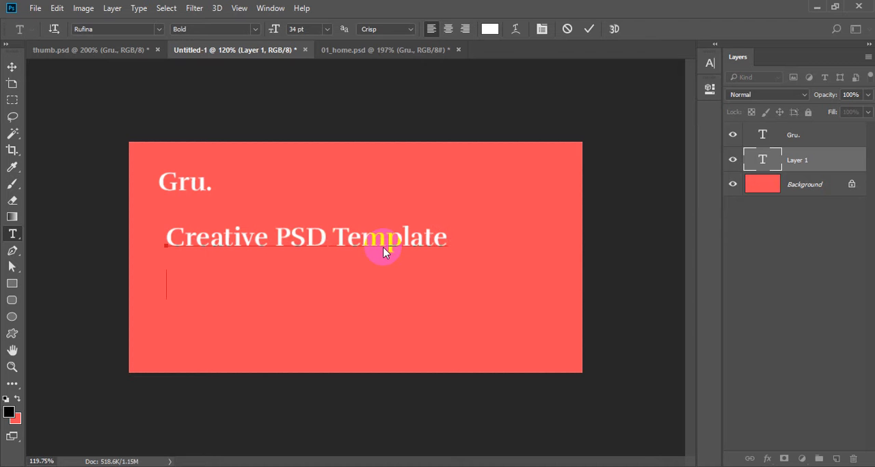
key("ctrl+Return")
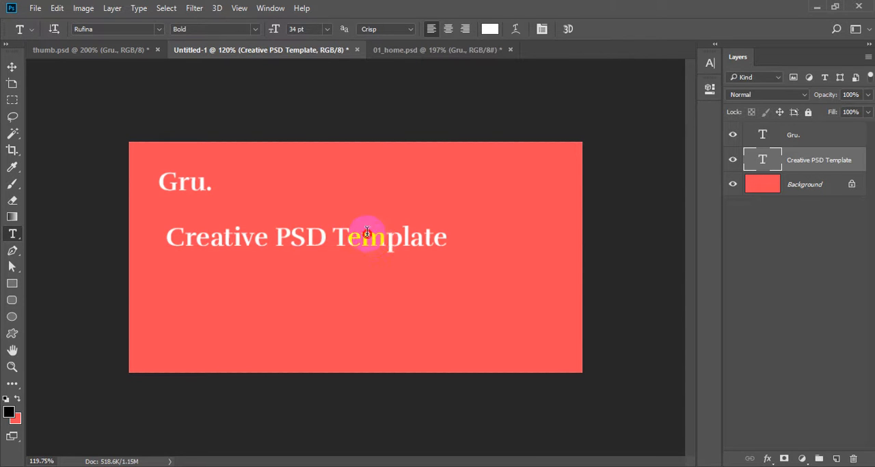
Step: Set the "Creative PSD Template" text to Rubik Regular at 13 pt
left_click(367, 233)
key("ctrl+a")
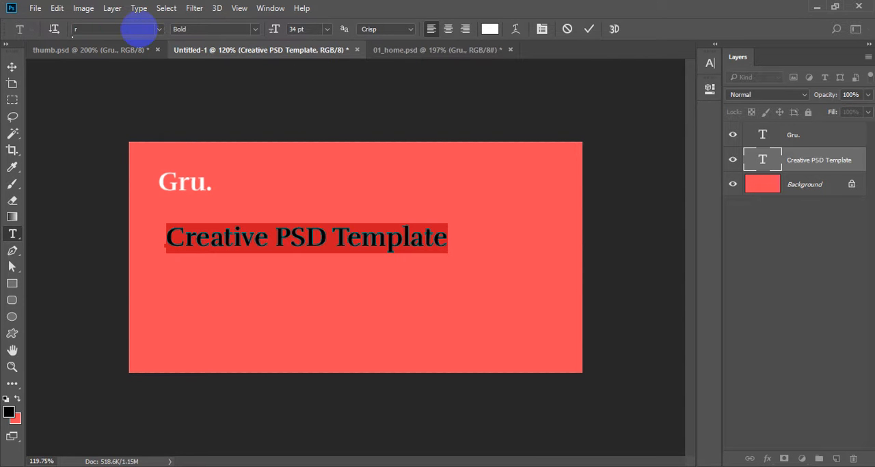
left_click(138, 29)
type("rubik")
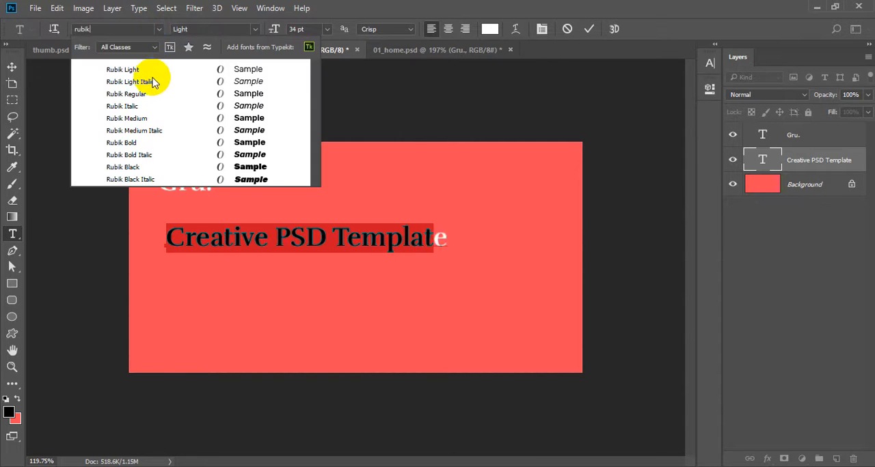
left_click(140, 91)
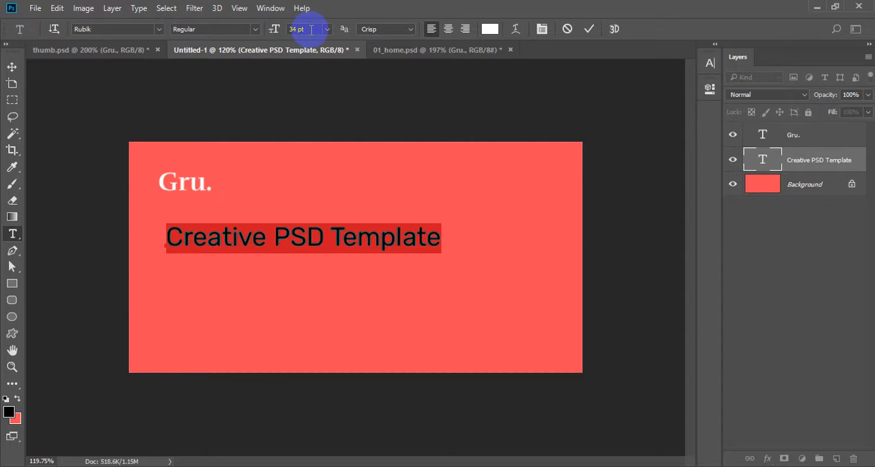
key("ctrl+t")
key("ctrl+t")
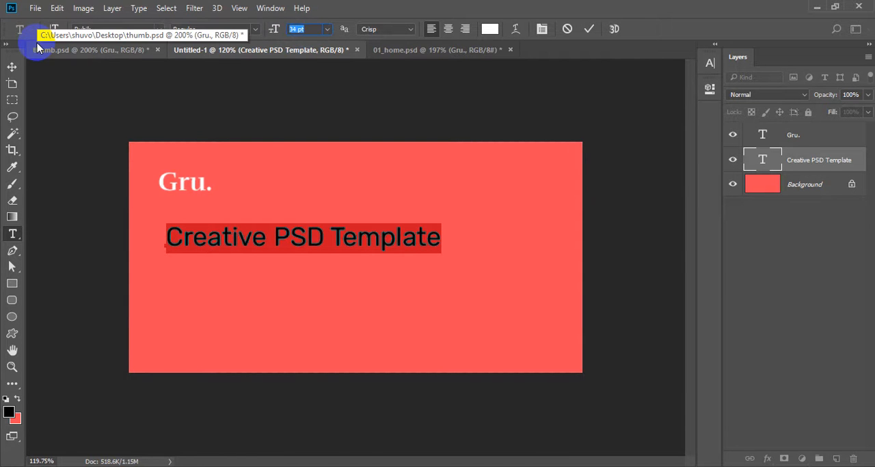
type("3")
key("Return")
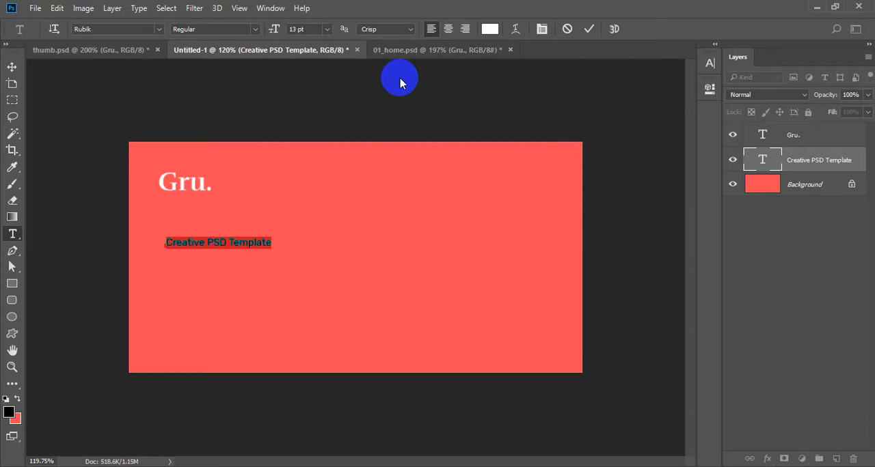
left_click(400, 78)
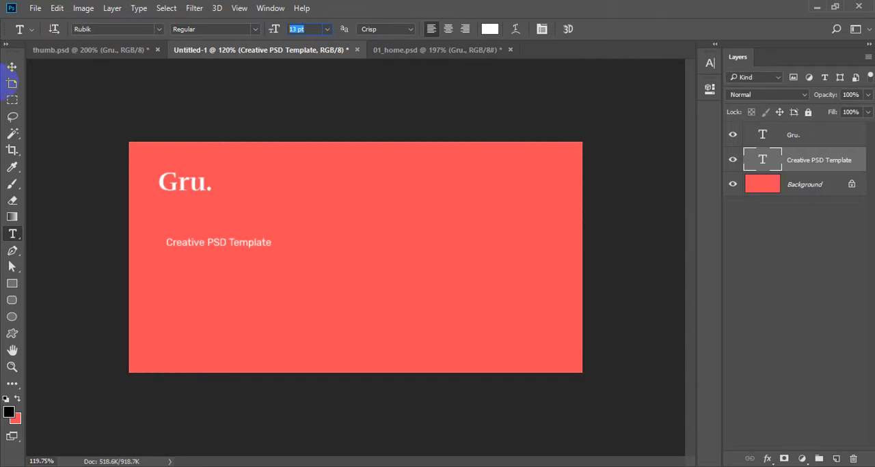
Step: Move the "Creative PSD Template" text directly beneath "Gru." so their left edges line up
left_click(11, 67)
scroll(168, 175, "up", 3)
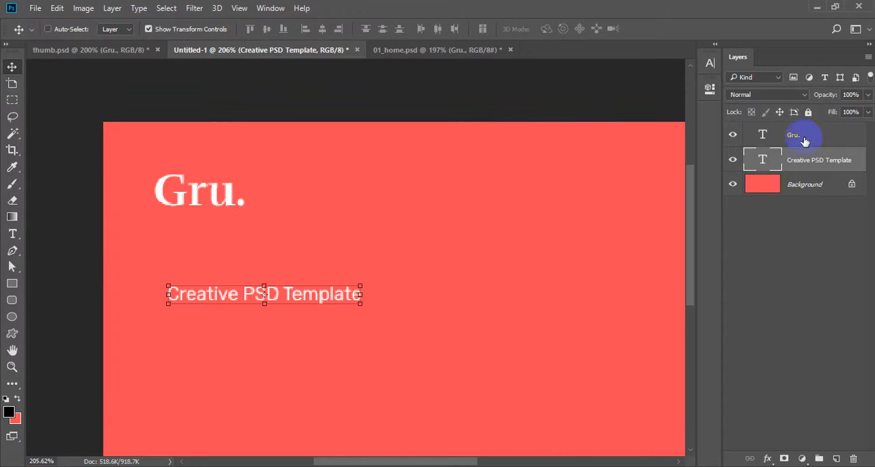
left_click(731, 130, "ctrl")
left_click(305, 30)
key("ctrl+d")
left_click_drag(445, 258, 232, 203)
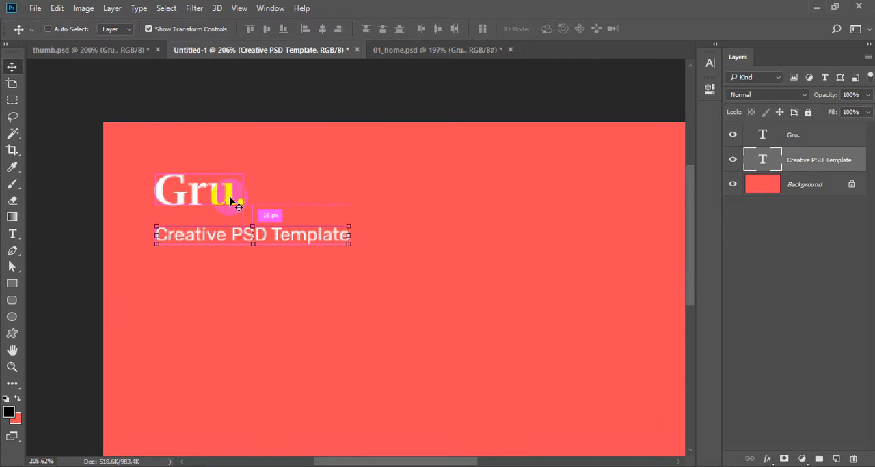
Step: Fine-tune the tagline's vertical position to about 14 px below "Gru.", and select both text layers
key("Down")
key("Down")
key("Up")
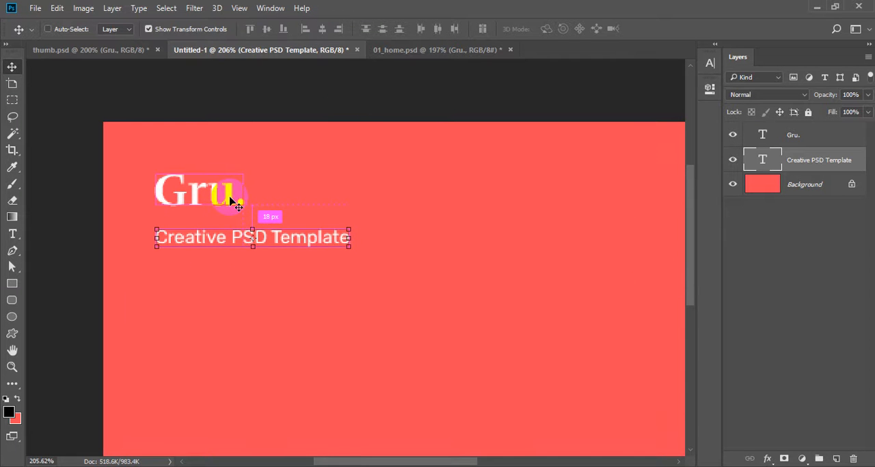
key("Up")
key("Up")
key("Up")
key("Up")
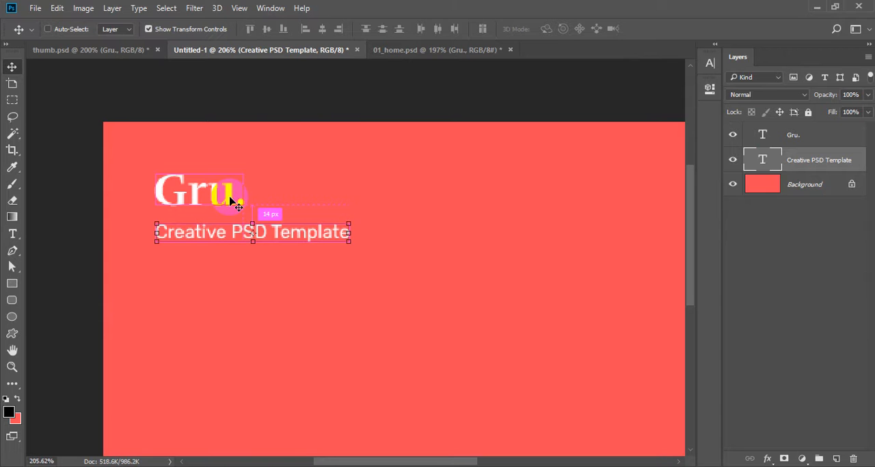
left_click(231, 198, "ctrl+shift")
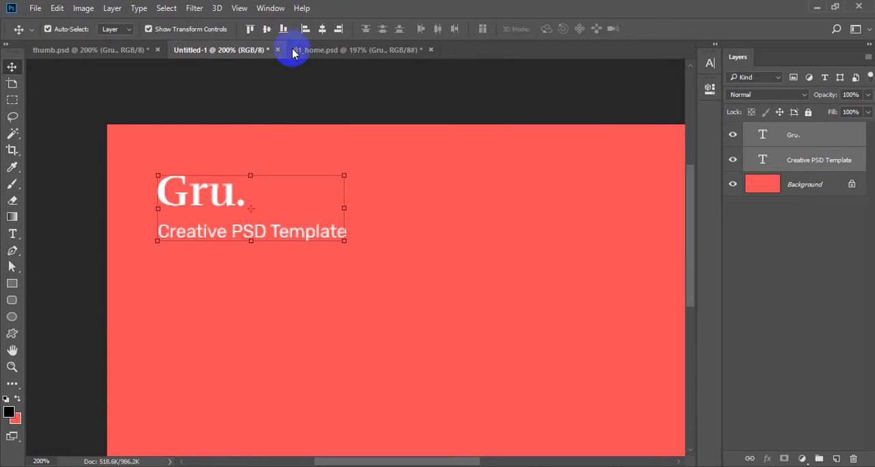
left_click(229, 65)
Step: Switch to ThemeForest in the browser and examine the preview images of the popular WordPress themes for layout ideas
key("alt+Tab")
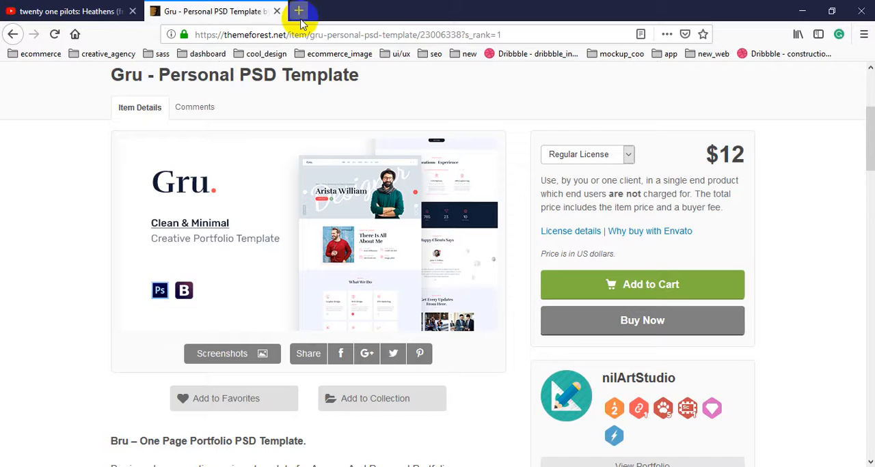
scroll(41, 182, "up", 3)
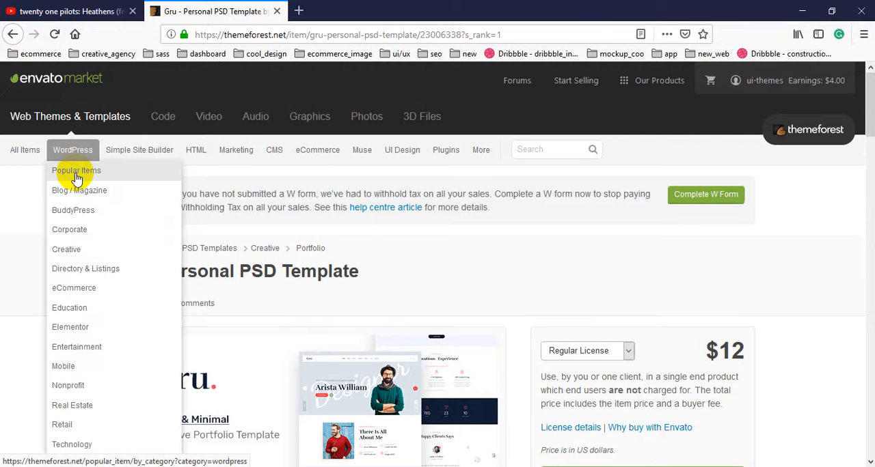
left_click(76, 172)
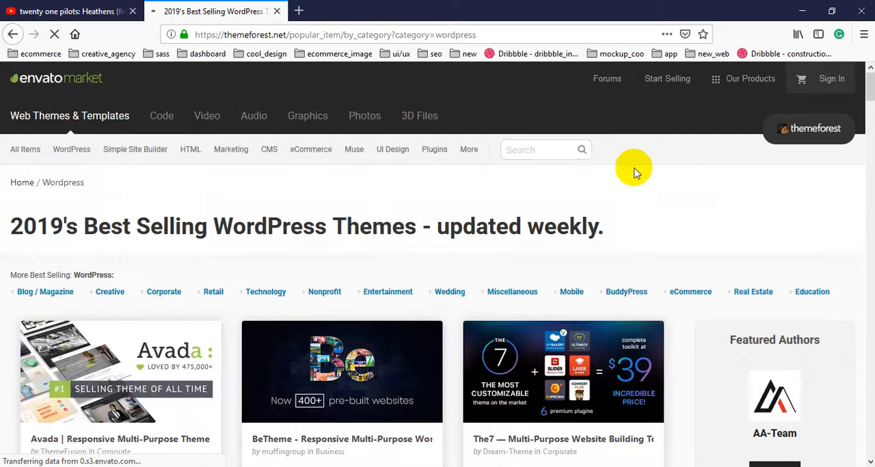
scroll(656, 179, "down", 3)
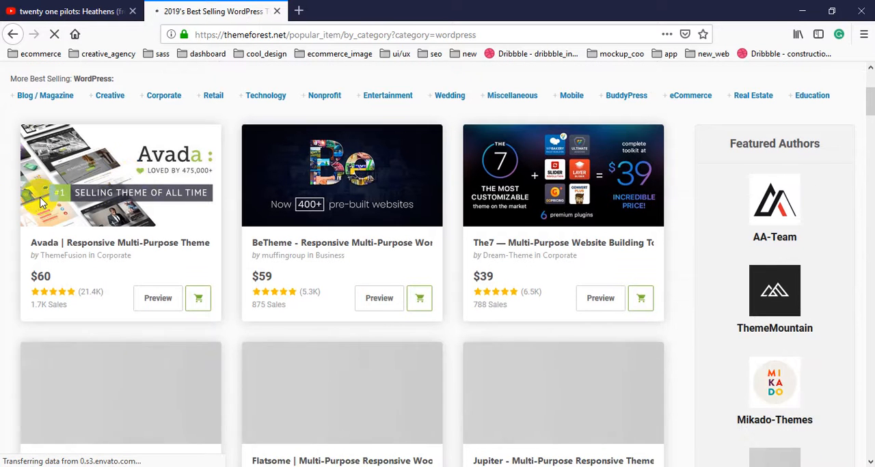
scroll(3, 222, "down", 1)
scroll(3, 222, "down", 1)
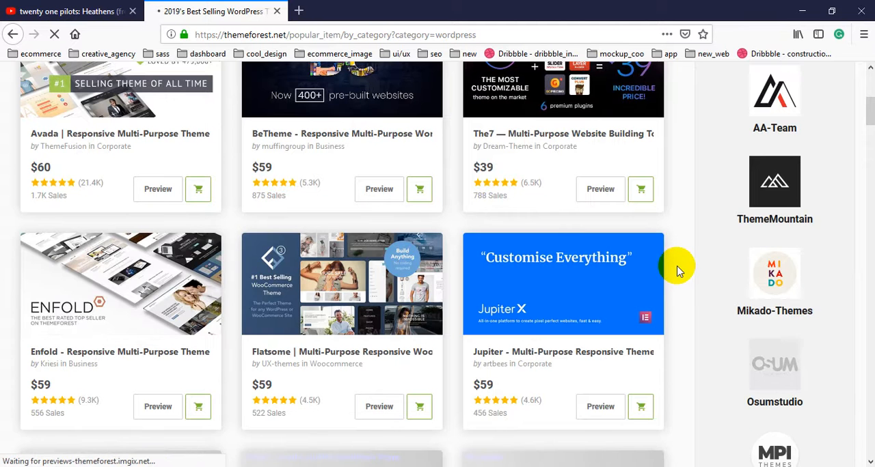
scroll(676, 271, "down", 5)
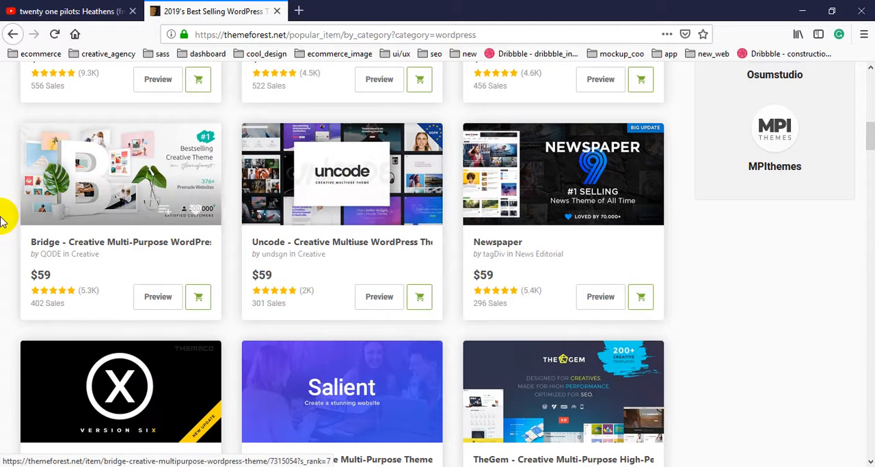
scroll(2, 225, "down", 3)
scroll(642, 239, "down", 2)
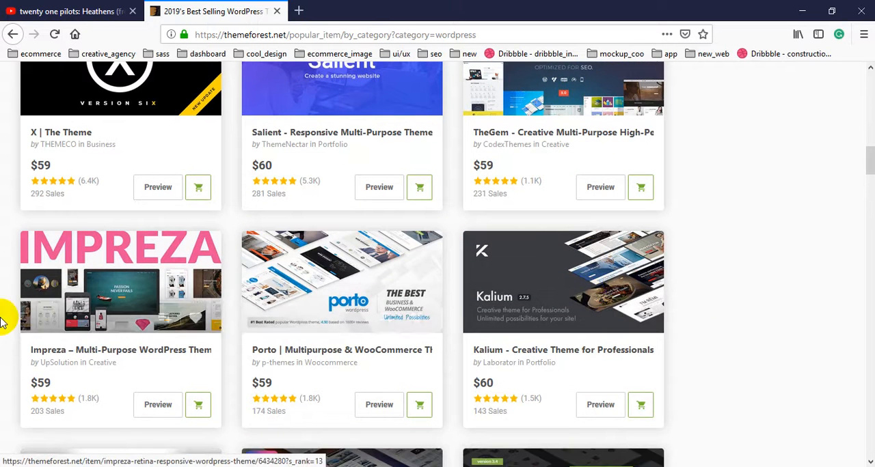
scroll(3, 318, "down", 4)
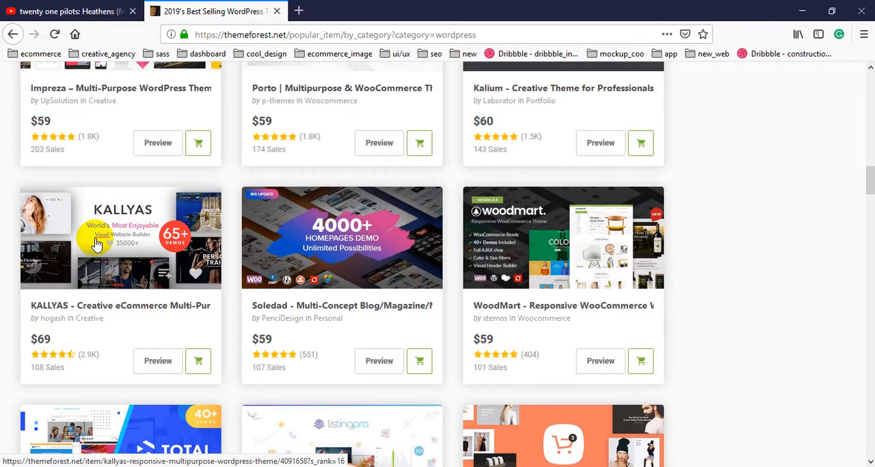
scroll(98, 240, "down", 2)
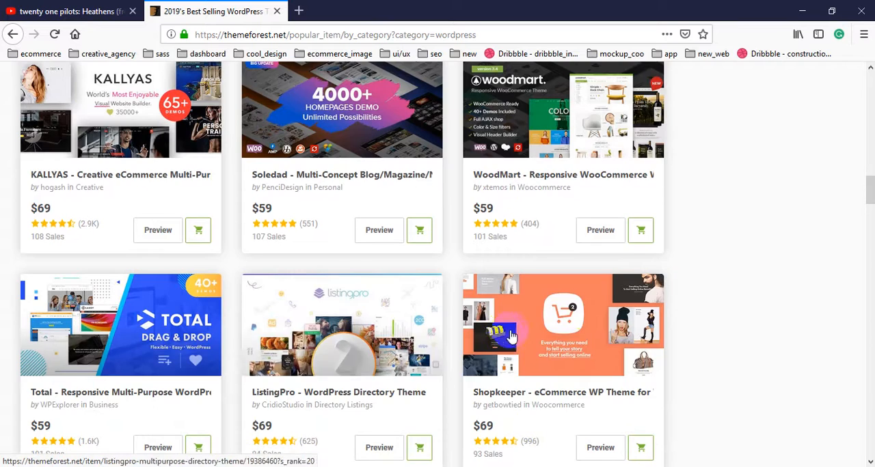
scroll(590, 319, "up", 20)
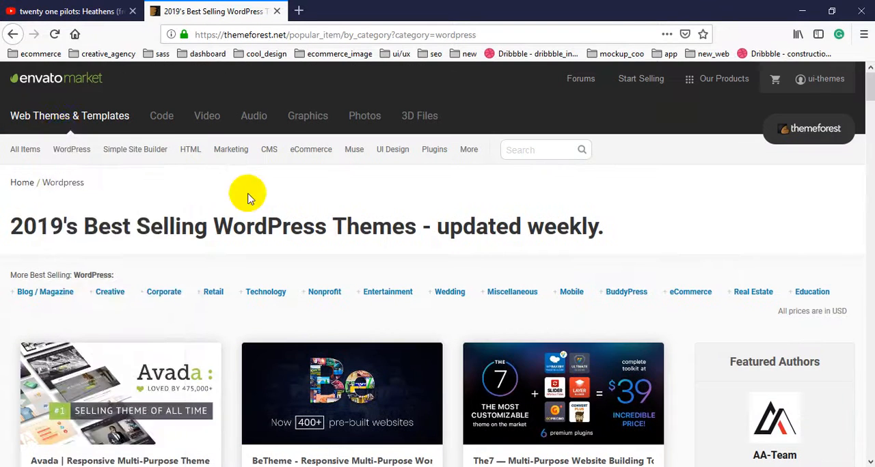
Step: Search ThemeForest for "business" from its home page and look through the resulting template previews
left_click(63, 119)
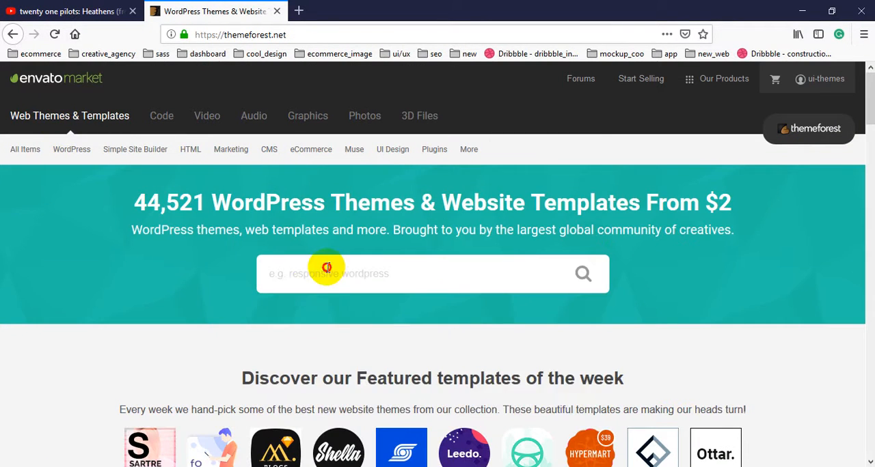
left_click(327, 267)
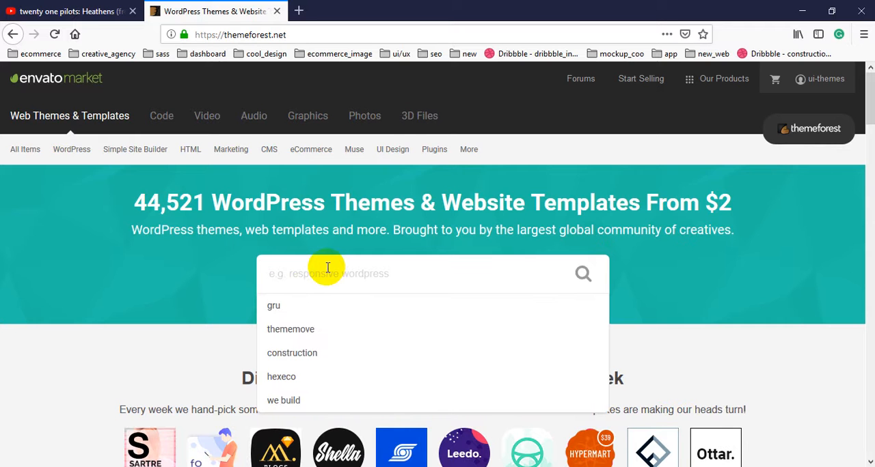
type("business")
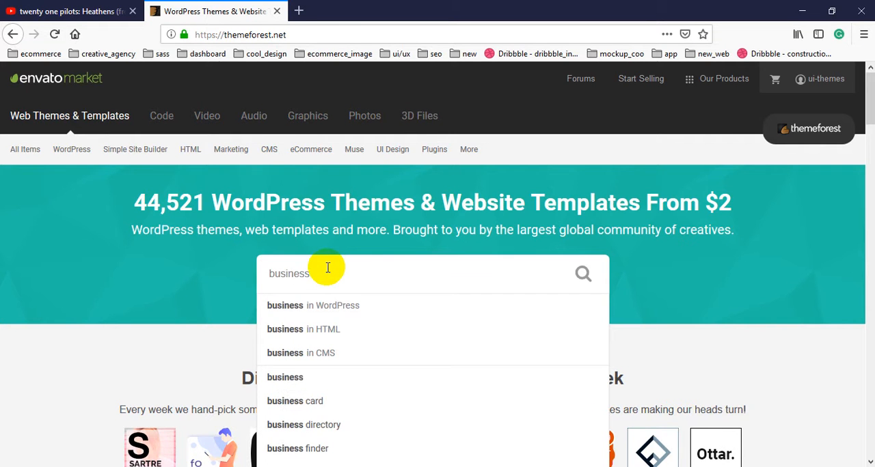
key("Return")
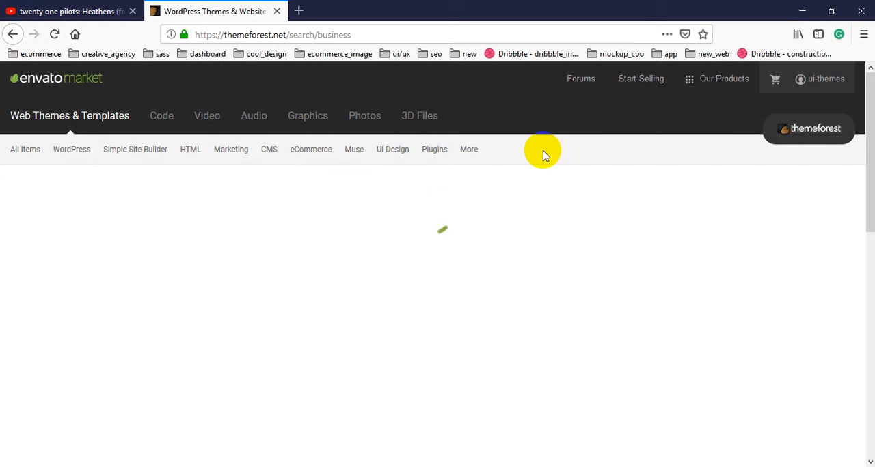
scroll(543, 150, "down", 3)
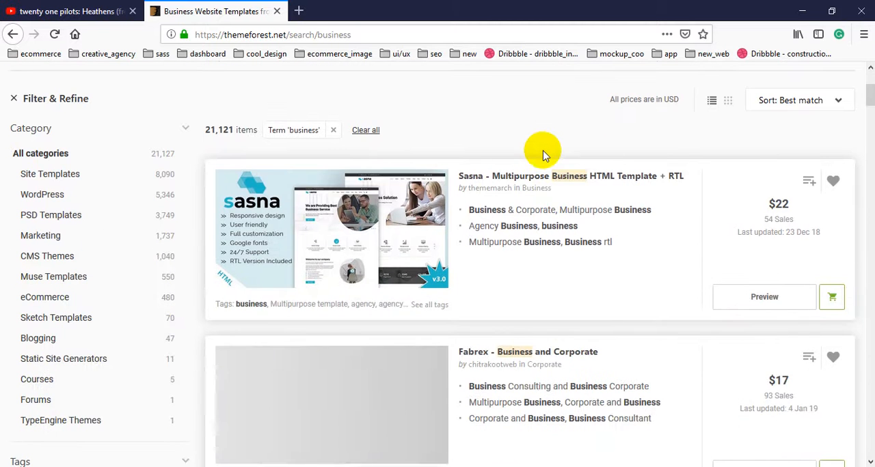
Step: Show ThemeForest's "business" results in grid view and examine the template preview images for layout ideas
scroll(656, 174, "down", 2)
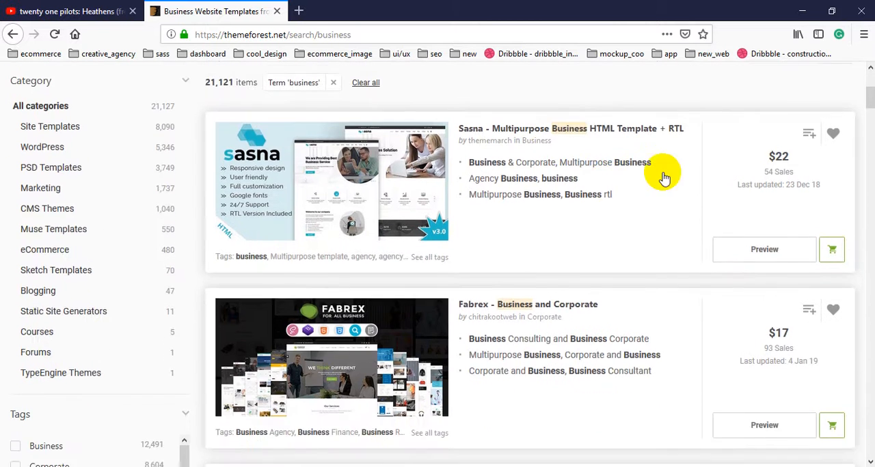
scroll(731, 167, "up", 3)
left_click(728, 167)
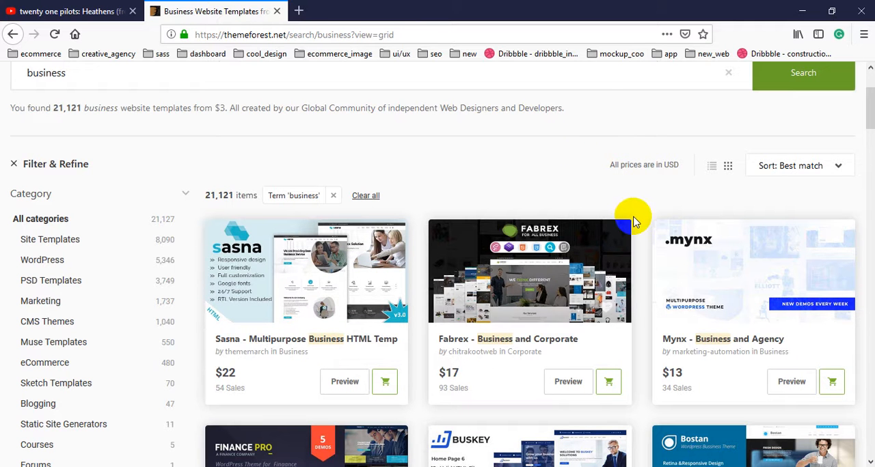
scroll(631, 214, "down", 2)
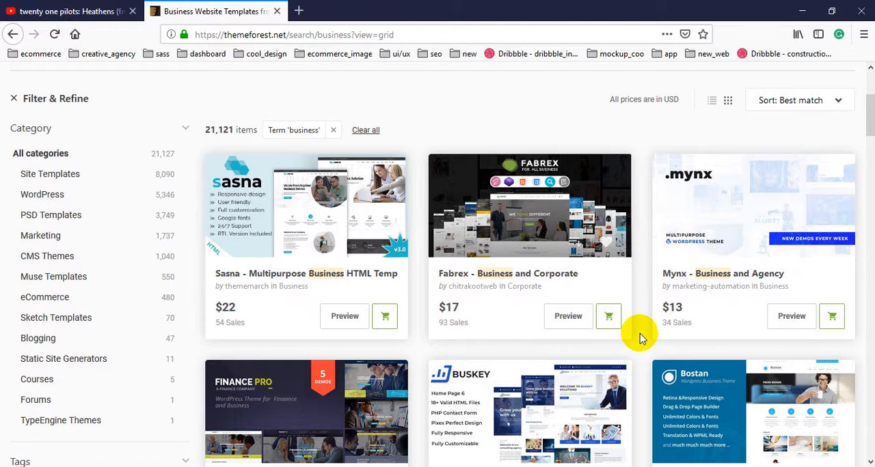
scroll(640, 338, "down", 5)
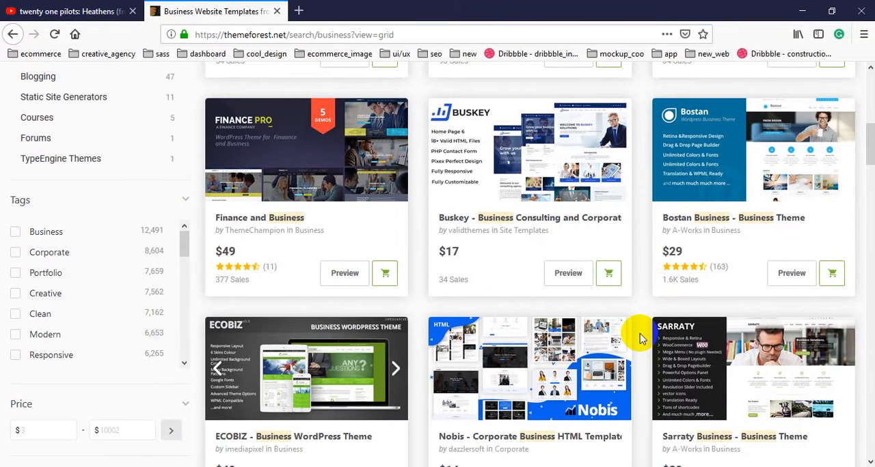
scroll(640, 339, "down", 3)
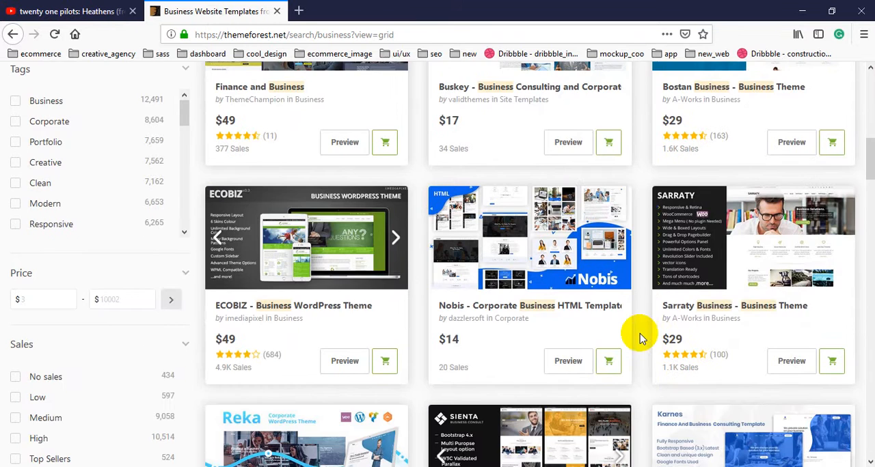
scroll(640, 338, "down", 5)
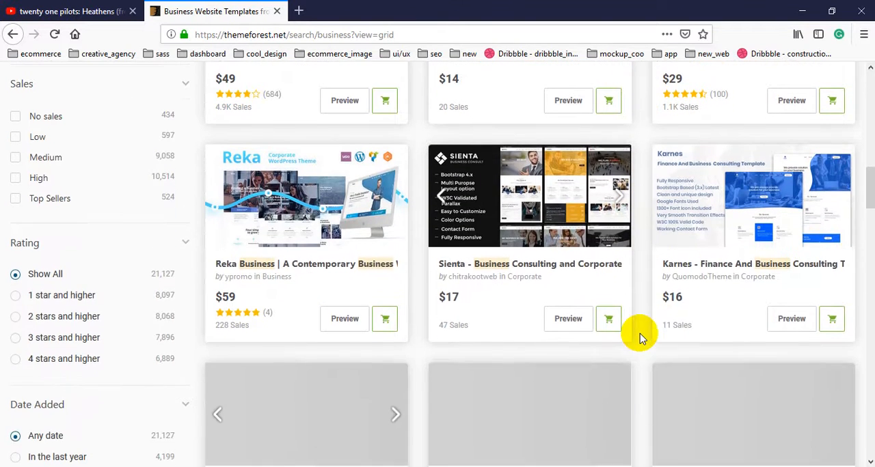
scroll(641, 338, "down", 2)
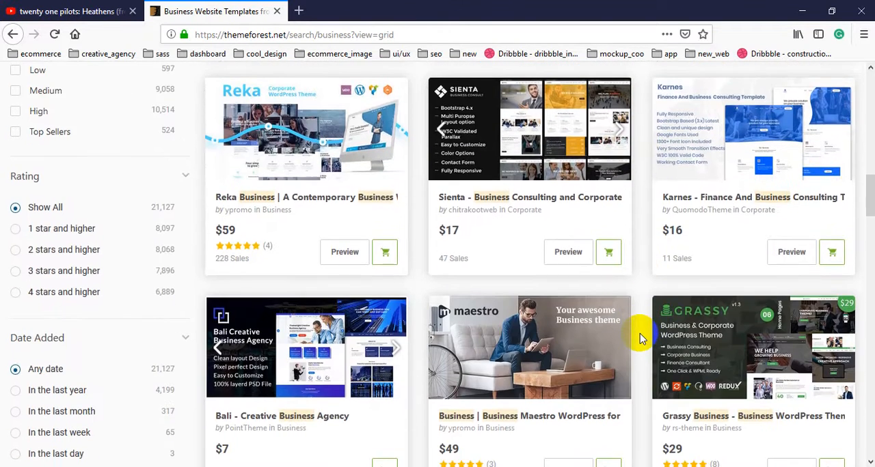
scroll(640, 339, "down", 3)
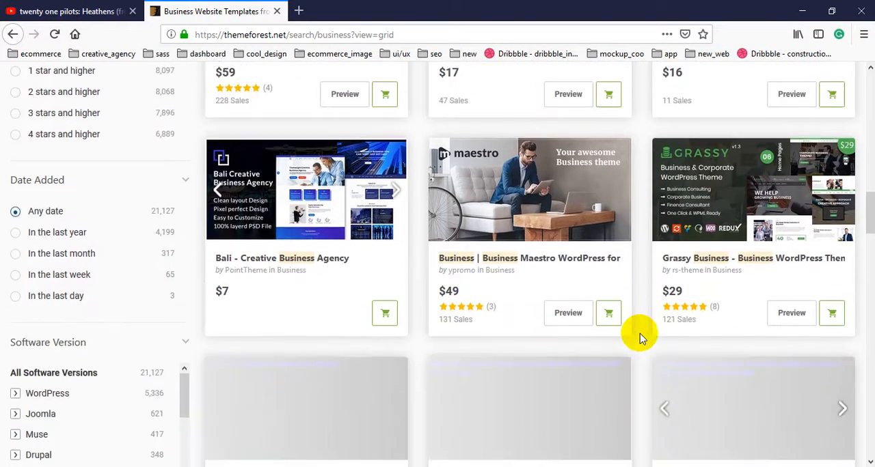
scroll(641, 338, "down", 3)
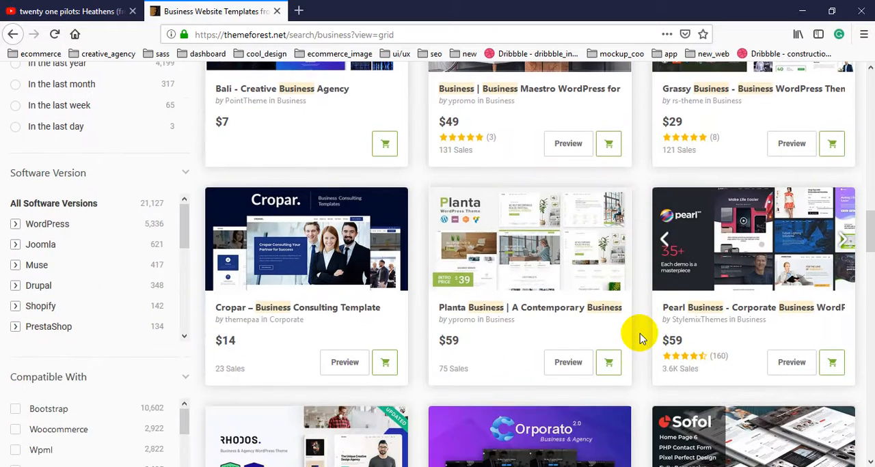
scroll(641, 338, "down", 3)
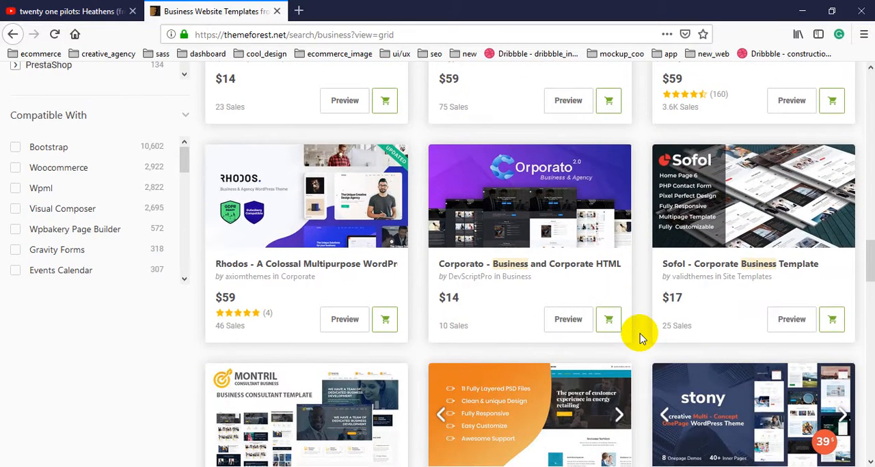
scroll(640, 338, "down", 2)
scroll(641, 338, "down", 2)
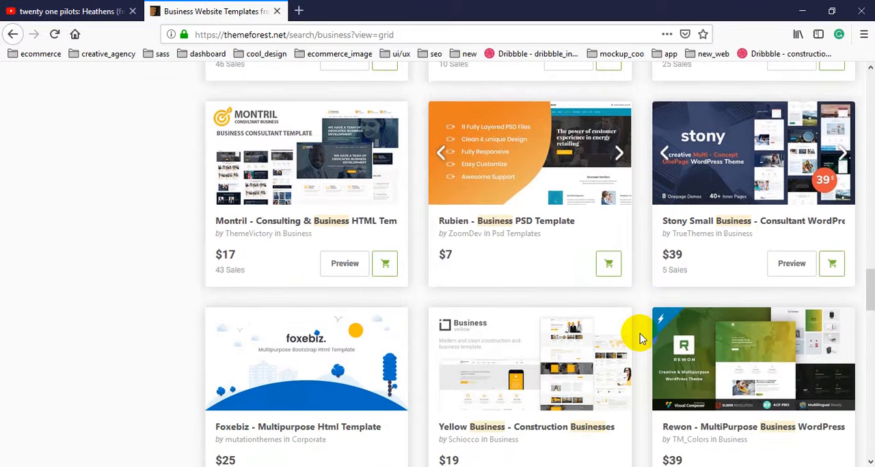
scroll(641, 338, "down", 3)
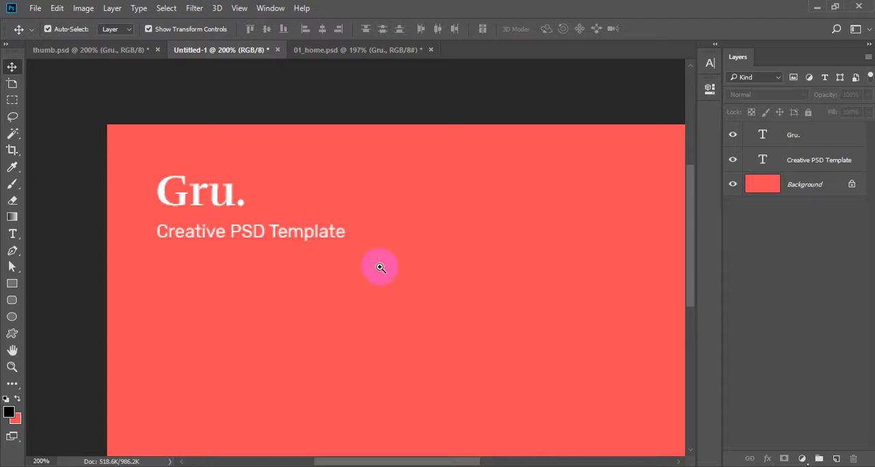
Step: Switch back to Photoshop, view the red preview canvas at 100%, and place 01_home.png into it
left_click(378, 253, "alt")
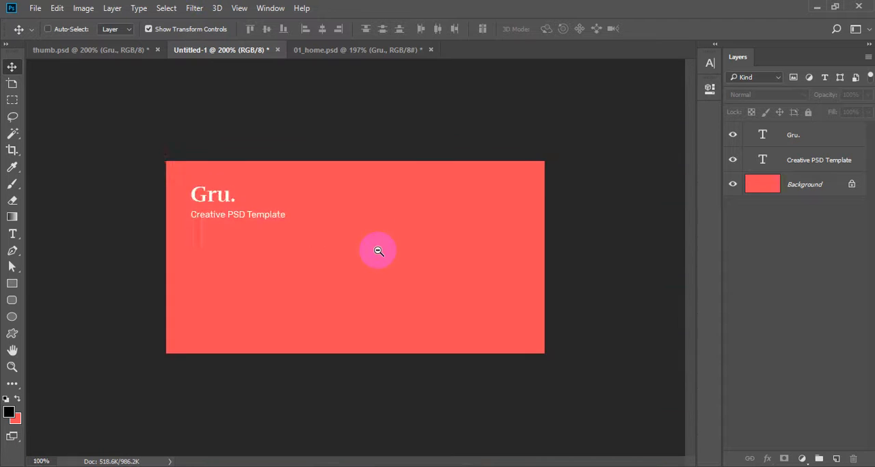
left_click(378, 251, "ctrl+alt")
left_click(321, 249, "ctrl")
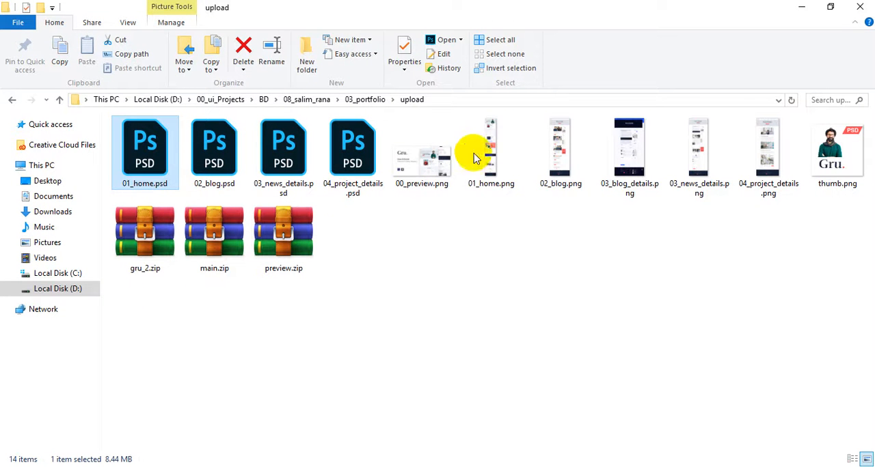
left_click_drag(488, 140, 395, 282)
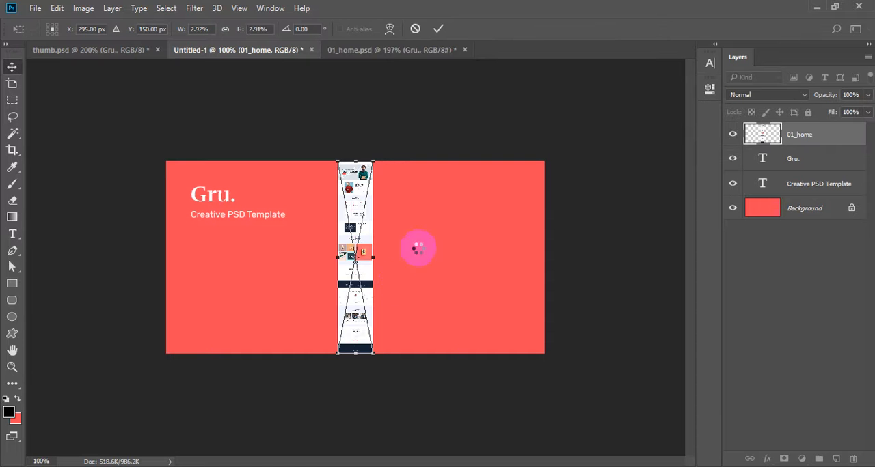
key("Return")
Step: Enlarge the placed 01_home image to about 10.8% and position it beside the tagline, with its header just below the canvas's upper edge
left_click_drag(373, 162, 528, 21)
left_click_drag(361, 102, 361, 298)
key("Return")
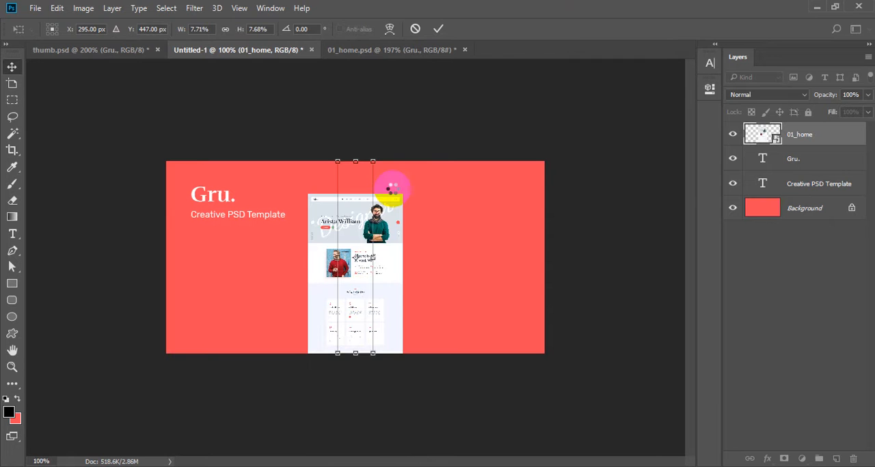
left_click_drag(401, 194, 437, 158)
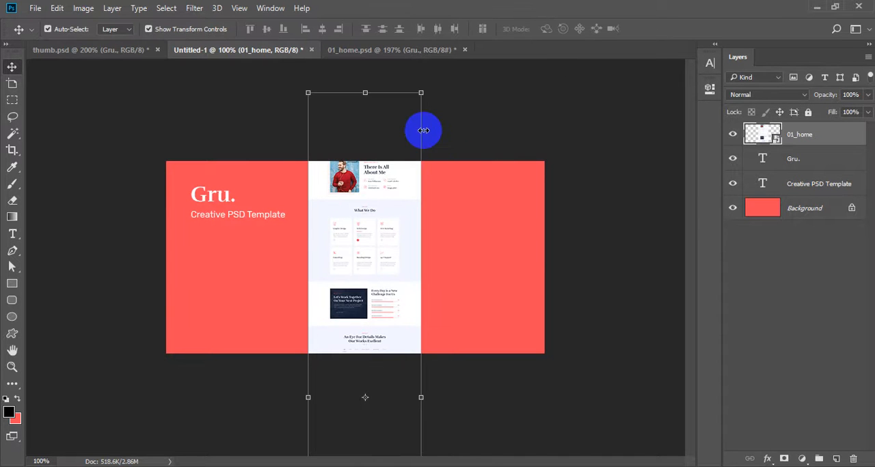
left_click_drag(421, 93, 500, 3)
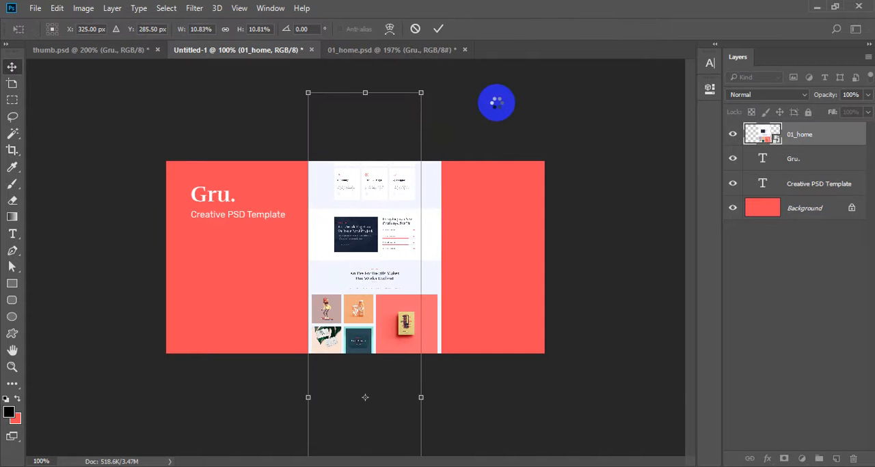
key("Return")
left_click_drag(498, 145, 506, 295)
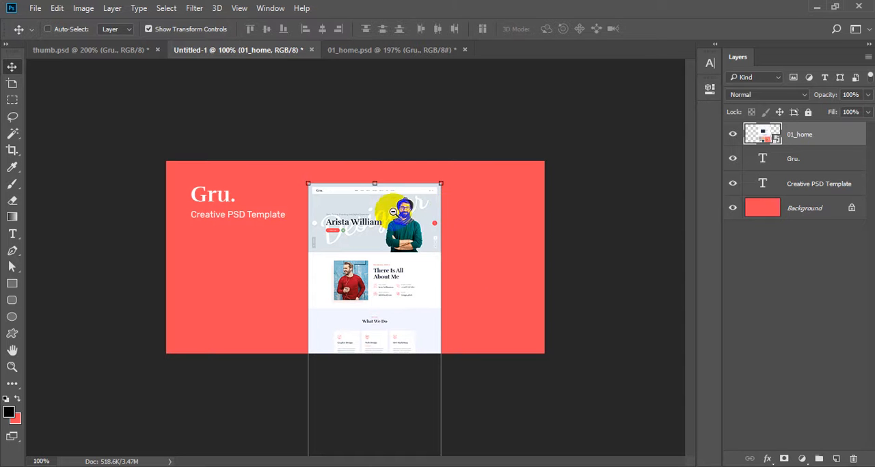
left_click(591, 265, "ctrl")
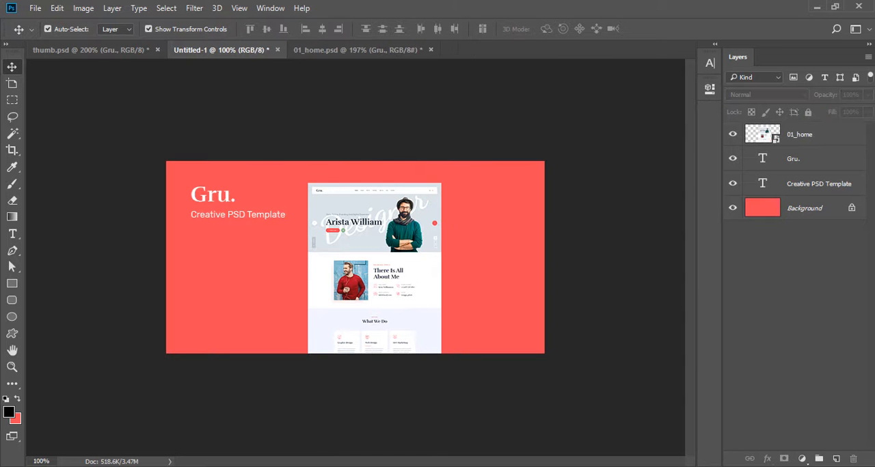
Step: Open 01_home.psd from the 03_portfolio folder, inspect its hero section up close, and close the file
key("alt+Tab")
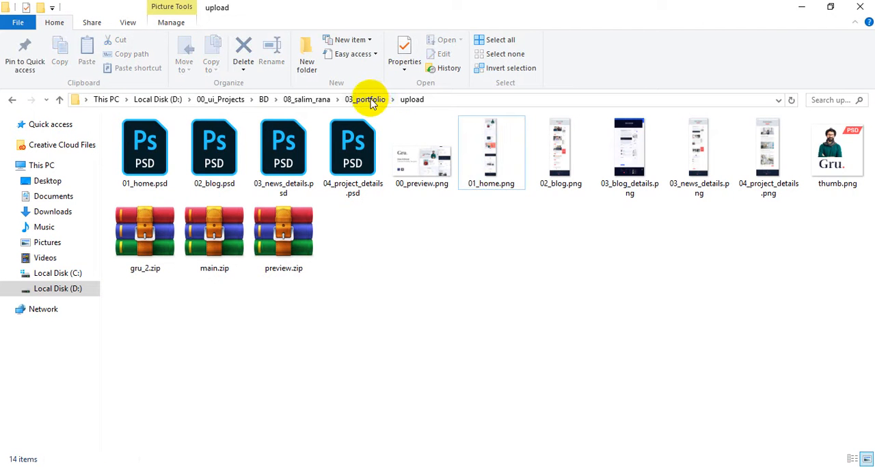
left_click(367, 98)
left_click(223, 181)
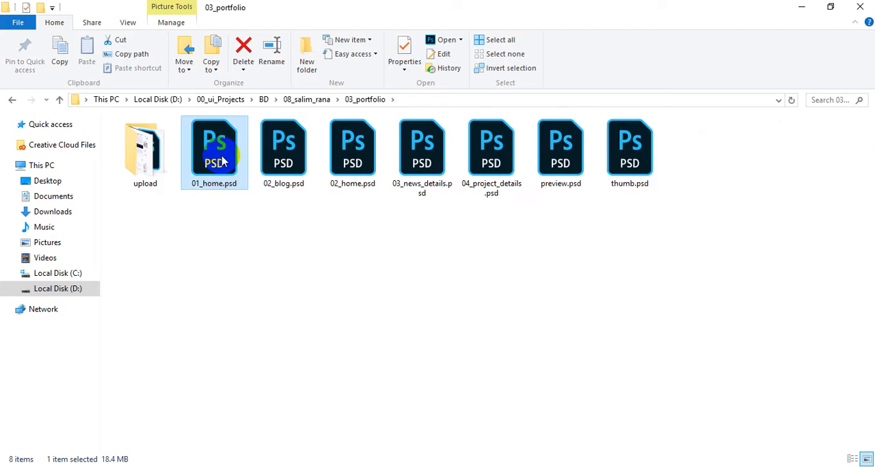
key("alt+Tab")
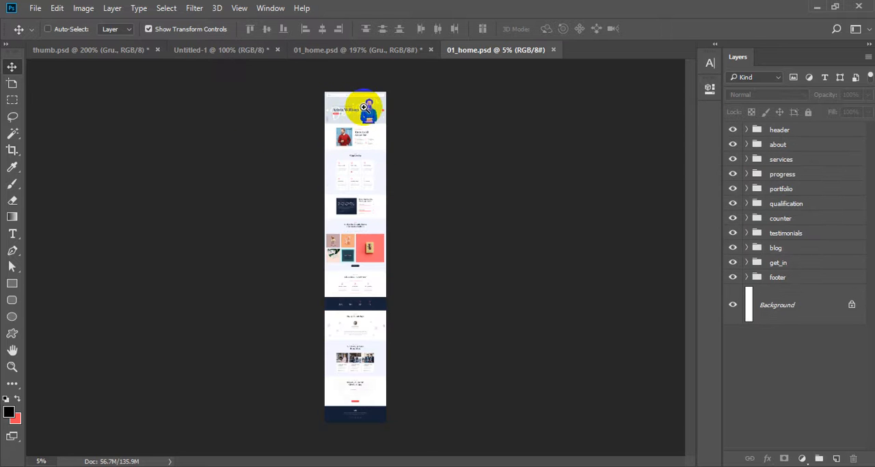
left_click_drag(360, 114, 459, 190)
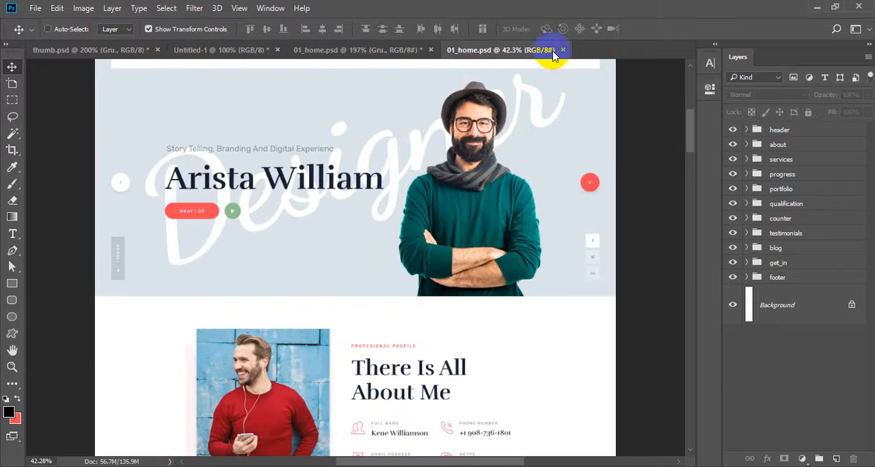
left_click(563, 49)
Step: Open 01_home.psd from the upload folder, check its header area, and close it without saving changes
key("alt+Tab")
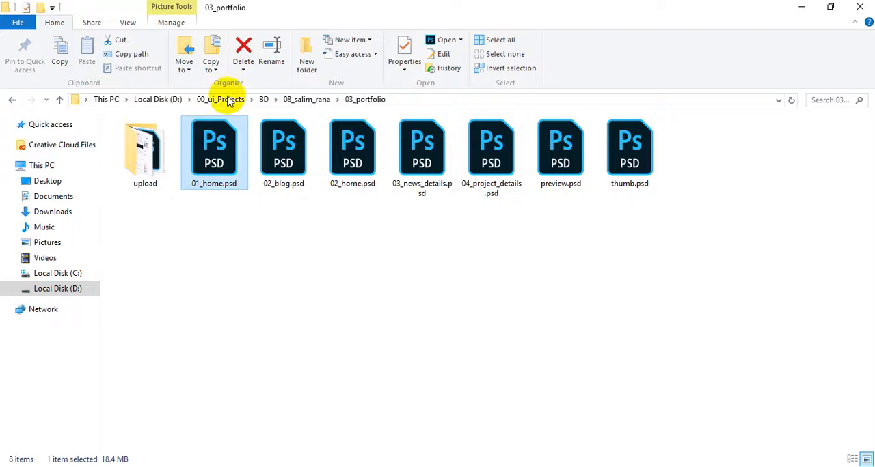
double_click(137, 151)
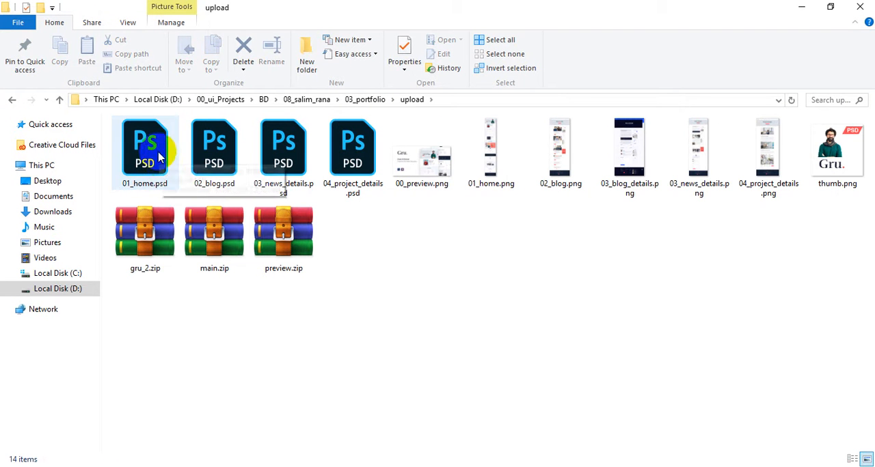
left_click(164, 175)
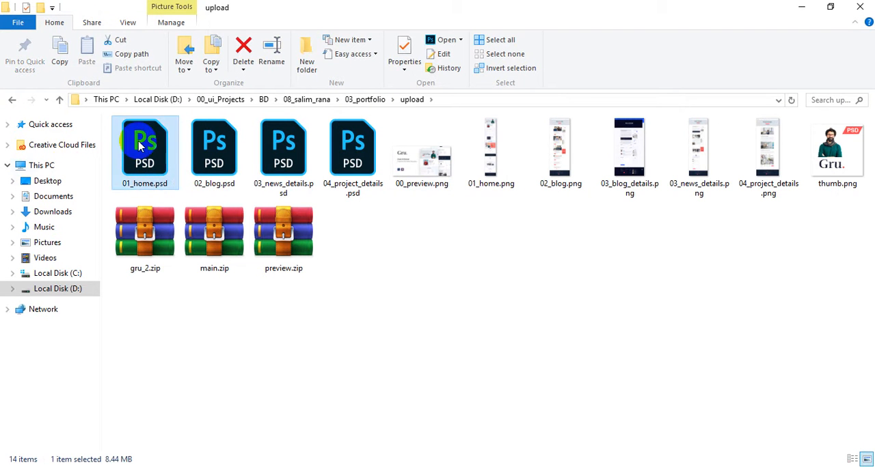
double_click(141, 145)
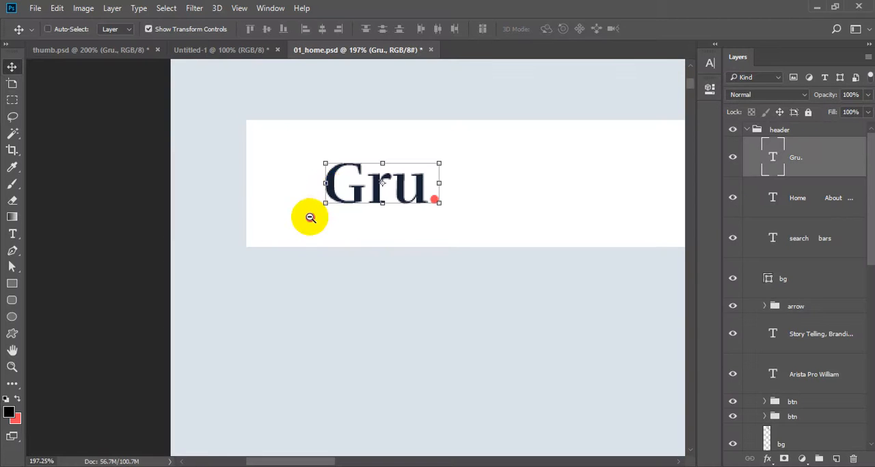
left_click_drag(312, 215, 276, 177)
left_click(433, 50)
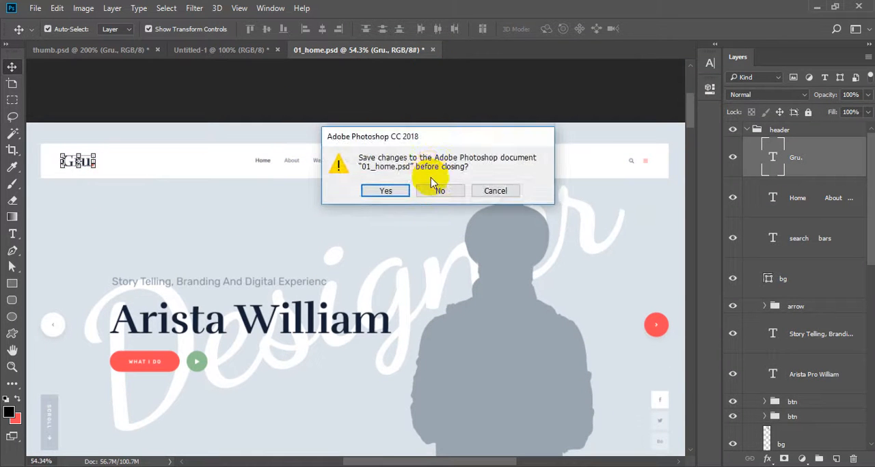
left_click(439, 188)
Step: Review the upload folder's deliverables: 00_preview.png, thumb.png, the page images and the zip archives
key("alt+Tab")
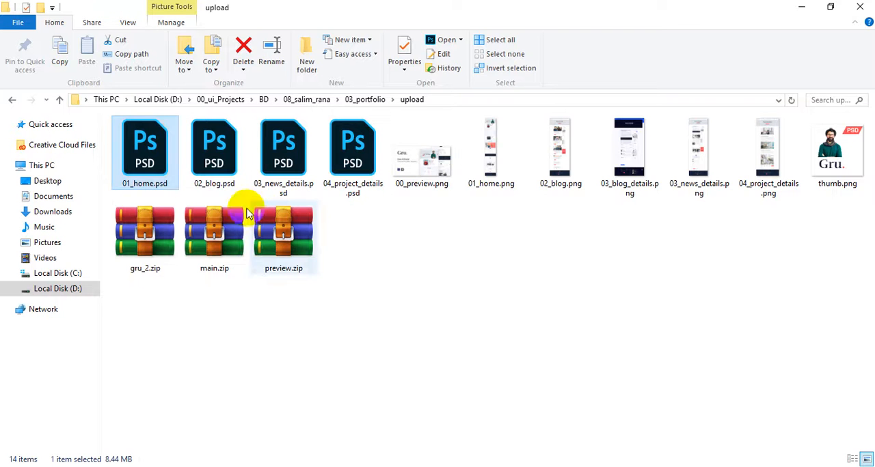
left_click(427, 173)
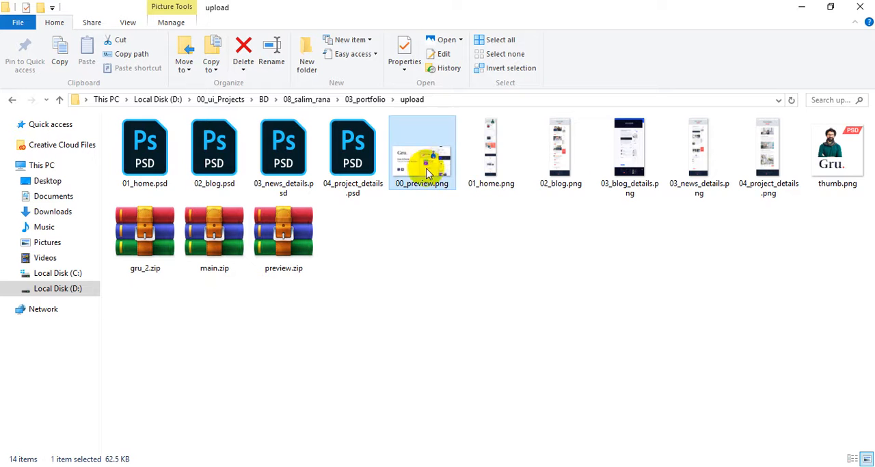
left_click(840, 164)
left_click_drag(528, 222, 760, 120)
left_click(569, 293)
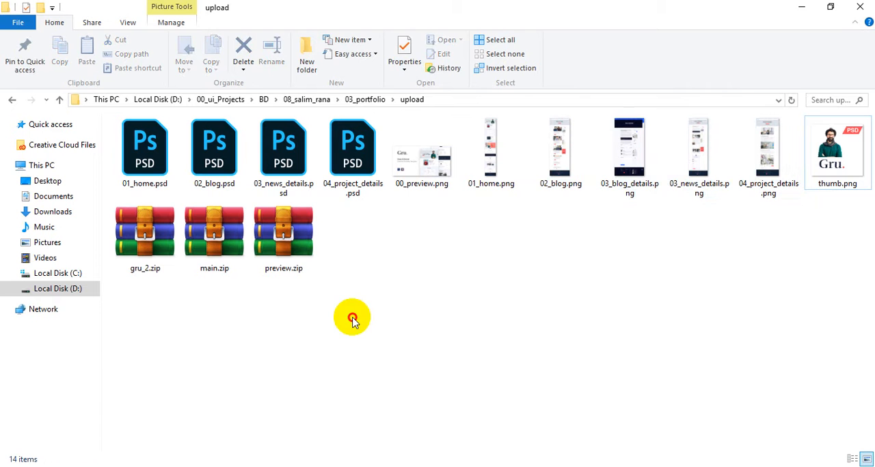
left_click_drag(352, 319, 106, 246)
key("Delete")
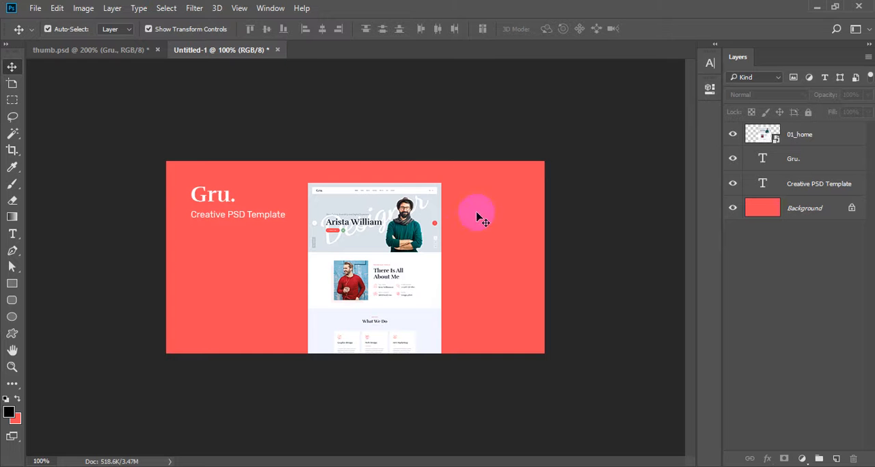
Step: Add a dark red (#680007) drop shadow to the 01_home layer, with 30% opacity, 90° angle, 16 px distance and 32 px size
left_click(423, 239)
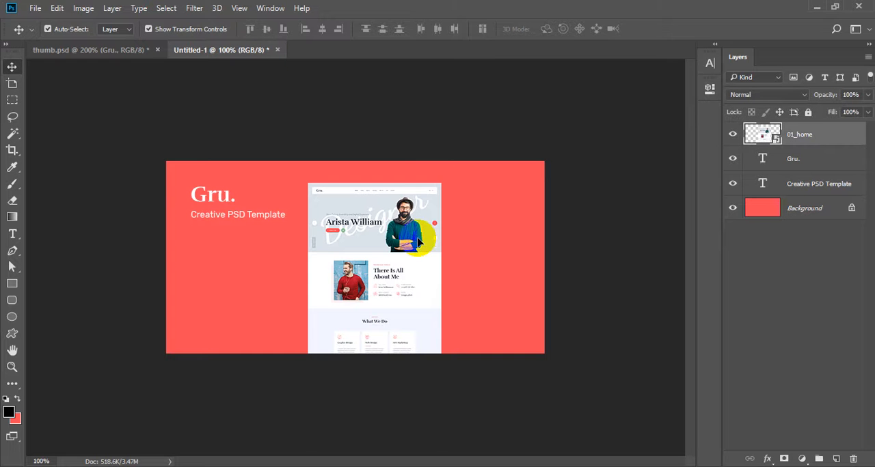
double_click(833, 138)
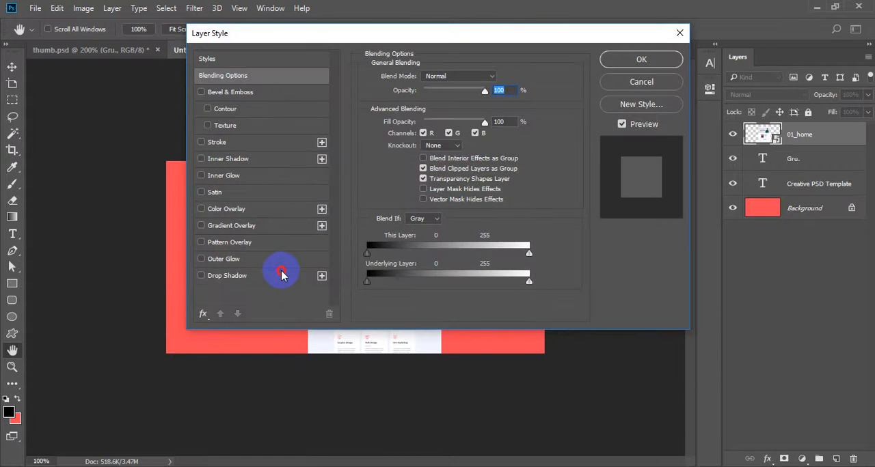
left_click(282, 276)
left_click_drag(462, 30, 749, 55)
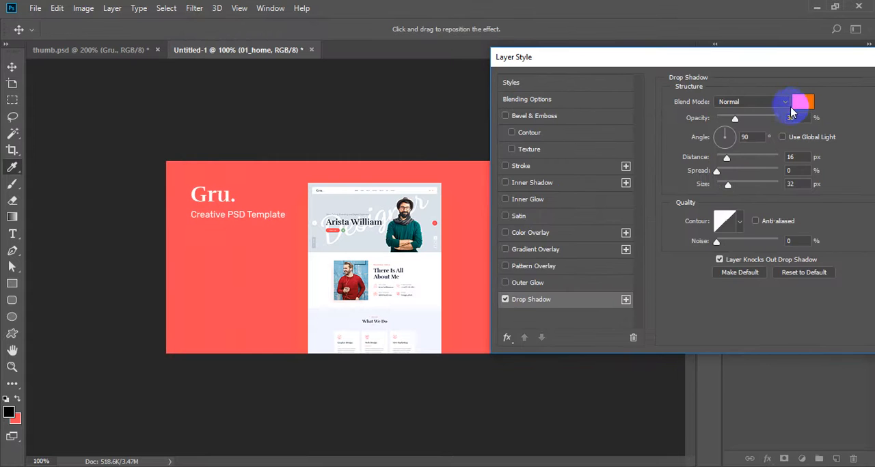
left_click(793, 104)
left_click(464, 211)
left_click_drag(663, 279, 670, 331)
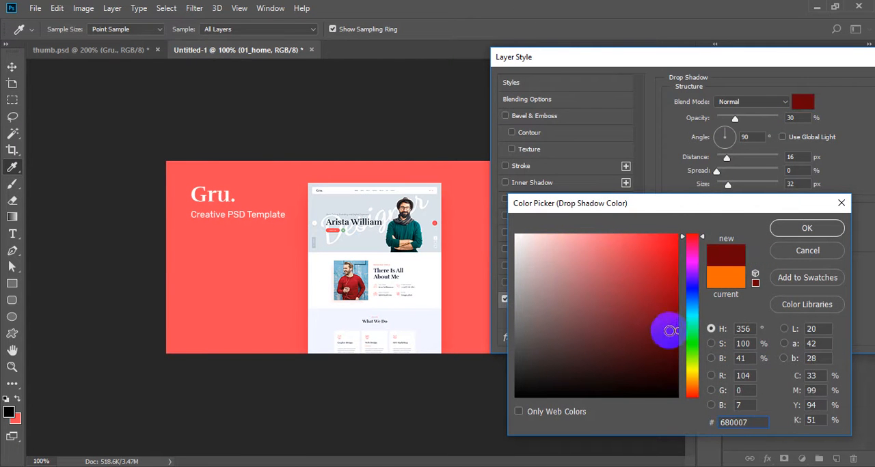
left_click(808, 228)
key("Return")
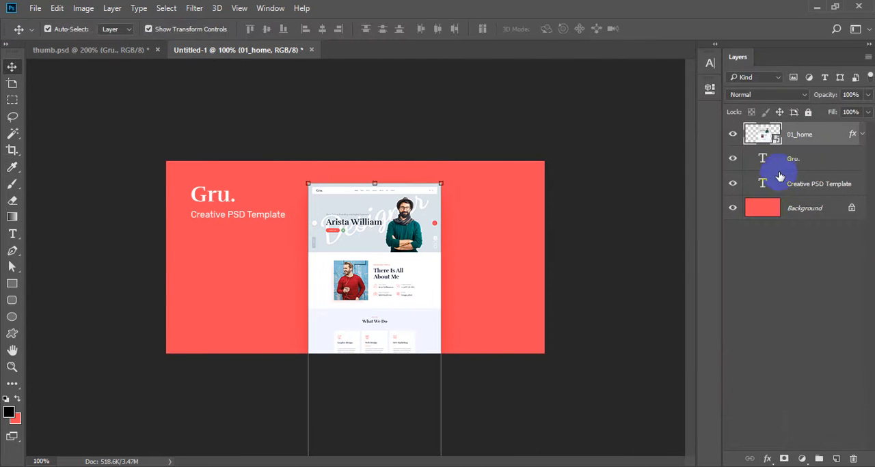
Step: Duplicate the 01_home layer and move the lower copy up behind the first screenshot, aligned to the canvas's right edge
key("ctrl+j")
left_click(813, 161)
left_click_drag(579, 365, 572, 278)
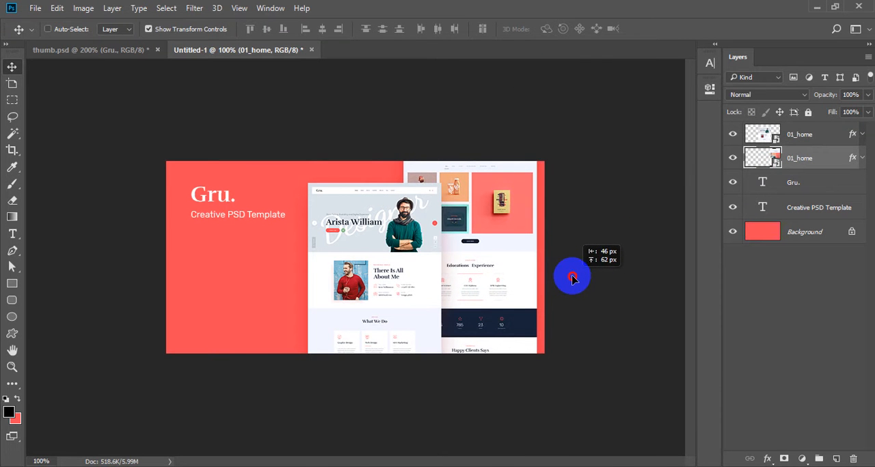
left_click_drag(573, 278, 581, 276)
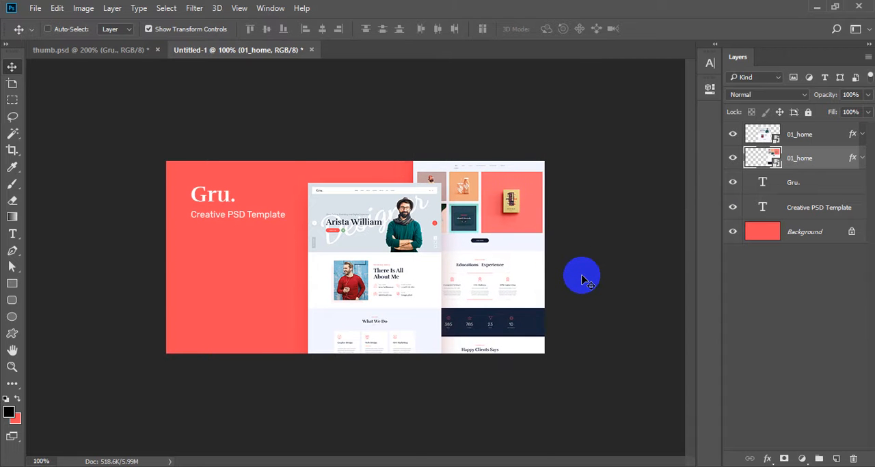
key("ctrl+a")
left_click(339, 29)
key("ctrl+d")
left_click(571, 196)
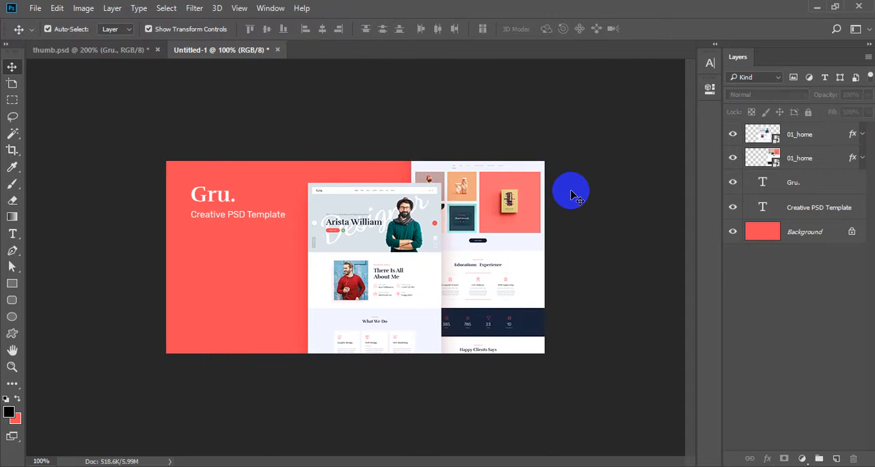
Step: Shift the rear 01_home screenshot upward so its Educations Experience section sits just below the canvas's upper edge
left_click(494, 248, "ctrl")
left_click_drag(502, 314, 504, 231)
key("Down")
key("Down")
key("Down")
key("Down")
key("Down")
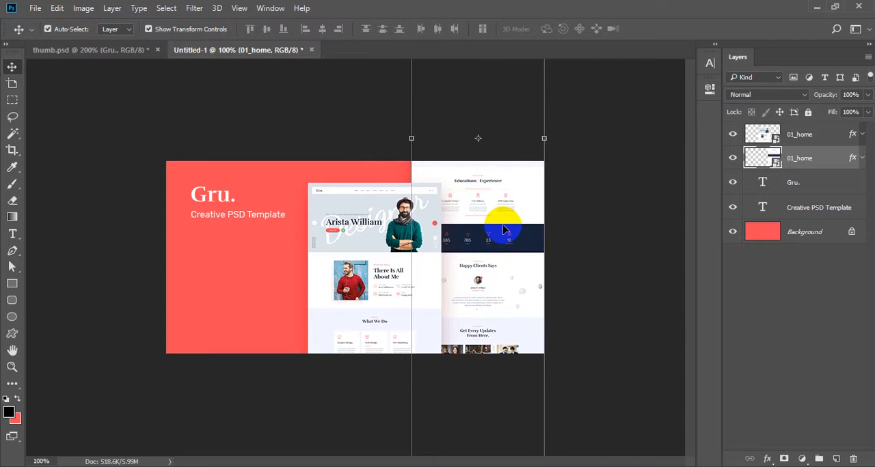
left_click(658, 264)
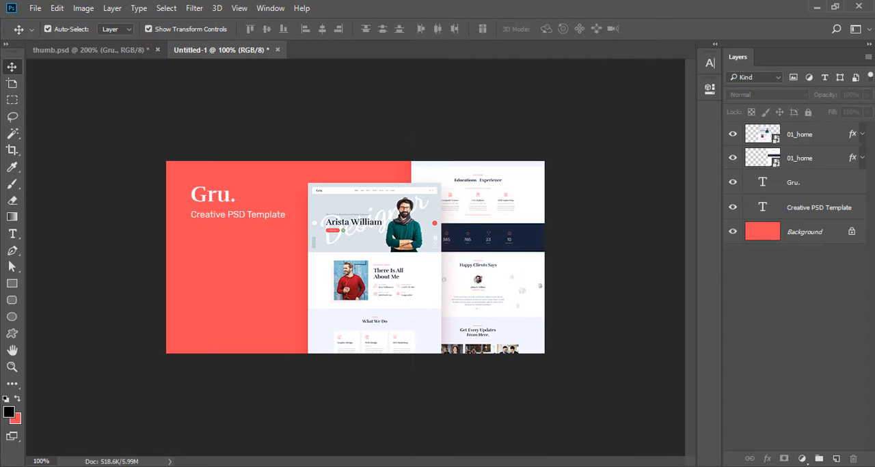
Step: Duplicate the "Creative PSD Template" tagline and move the lower copy straight down beneath the original
left_click(229, 220)
key("ctrl+j")
left_click(798, 240)
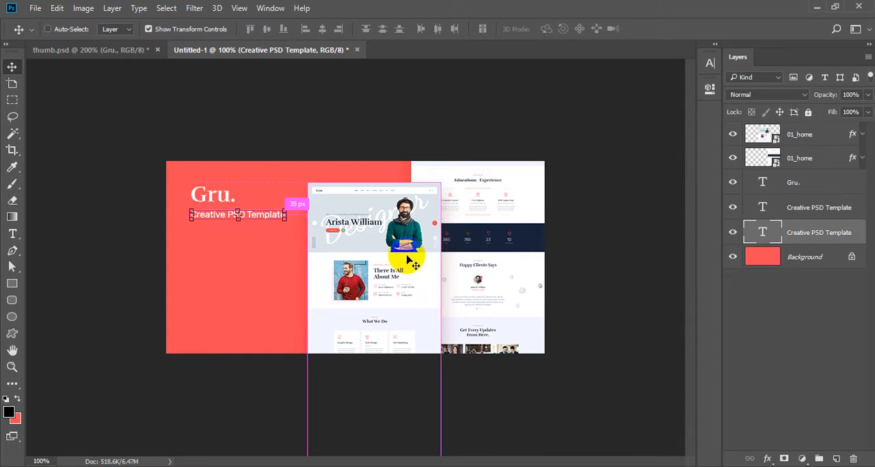
left_click_drag(410, 260, 400, 293)
Step: Replace the duplicated tagline's text with three lines: "Onepage PSD", "Easy To Edit" and "Portfolio Solutions"
key("t")
triple_click(259, 247)
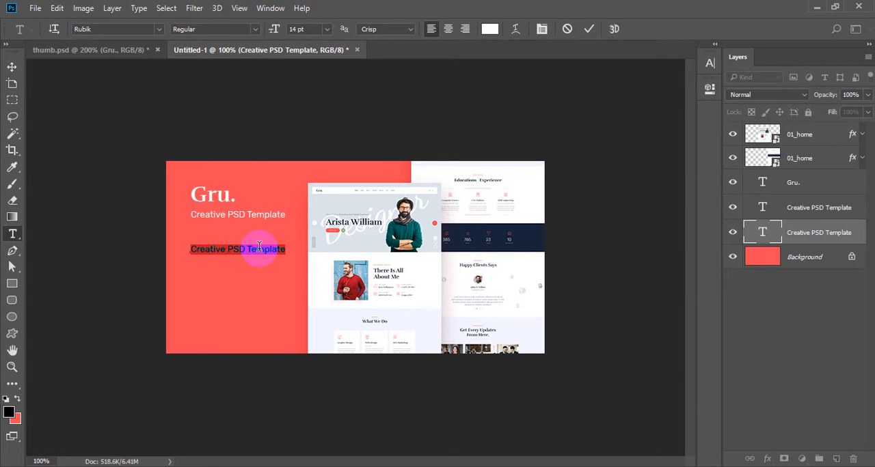
type("0")
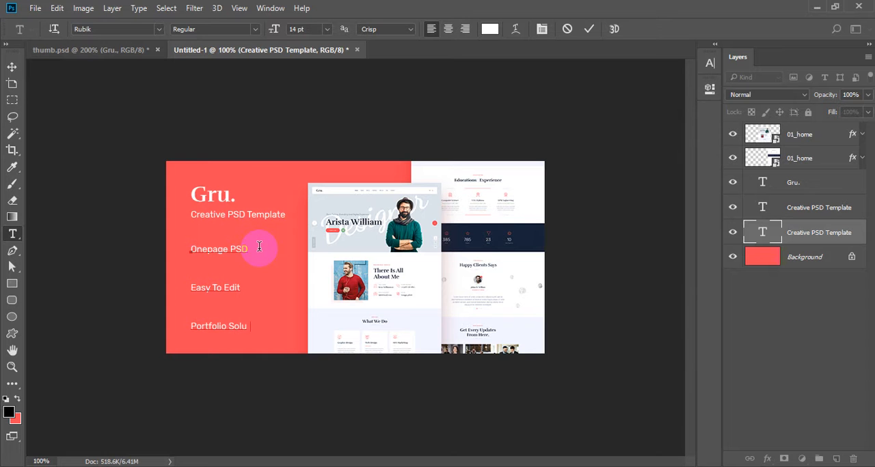
type("s")
key("ctrl+Return")
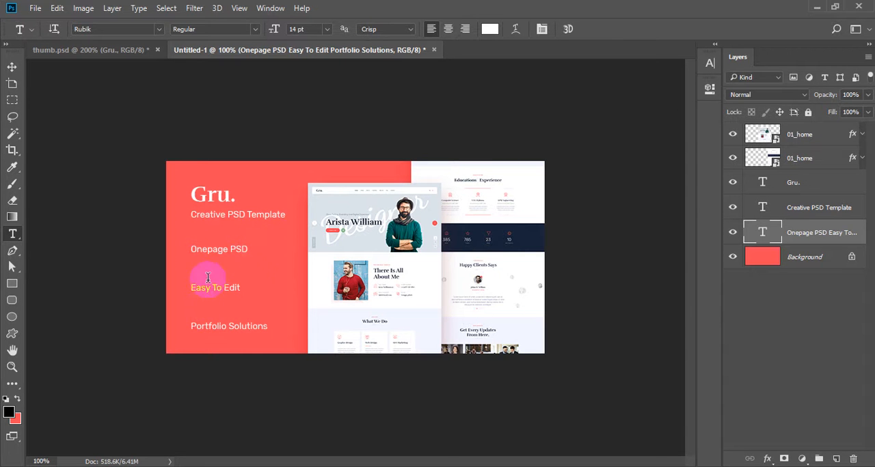
Step: Set the three-line feature text's leading to 30 pt and move the block down toward the canvas's lower edge
left_click(226, 247)
key("ctrl+a")
key("ctrl+t")
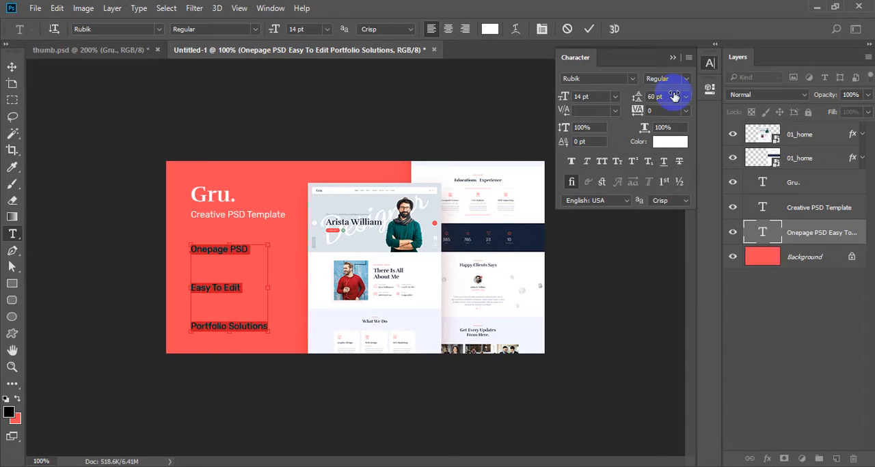
left_click(673, 95)
type("30")
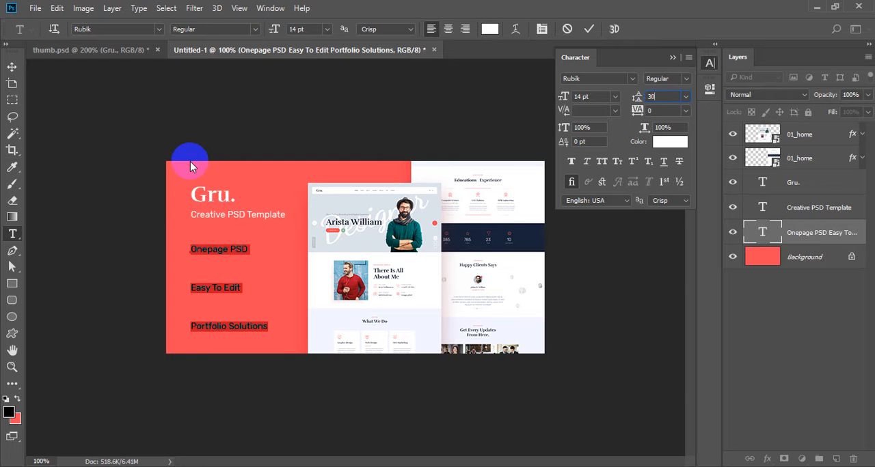
key("Return")
key("ctrl+Return")
key("v")
left_click_drag(308, 295, 305, 320)
Step: Save the document to the Desktop as preview.psd with its layers, and deselect the feature text
key("ctrl+s")
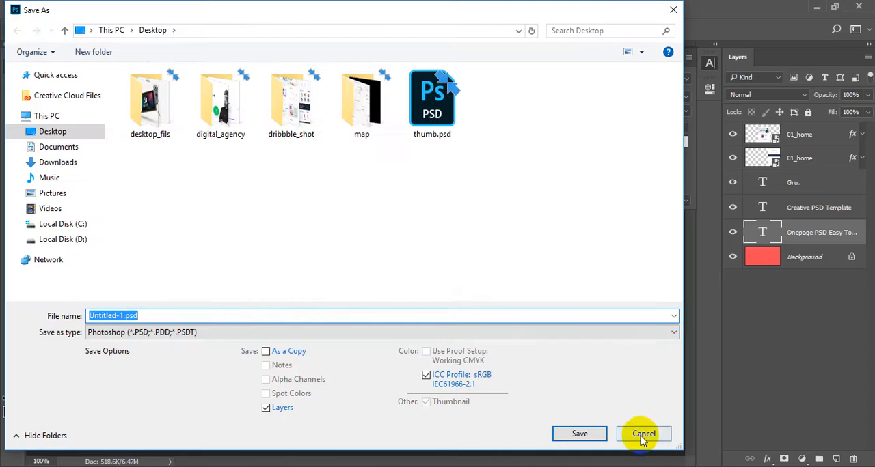
type("preview")
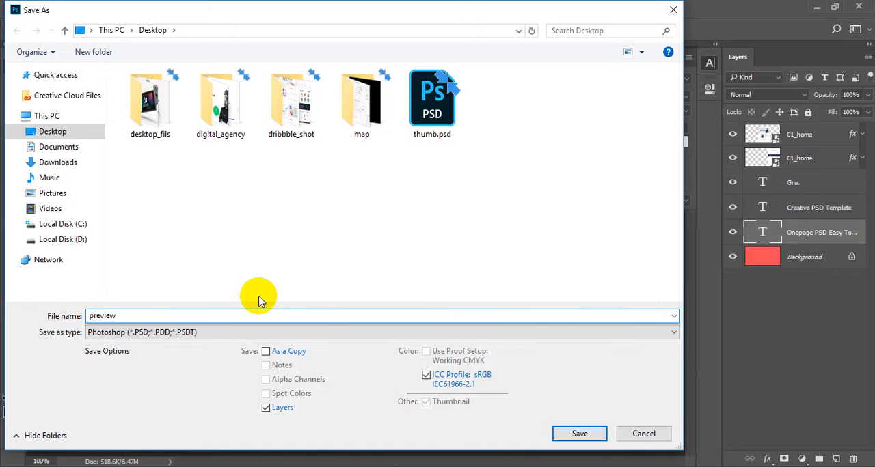
key("Return")
key("Return")
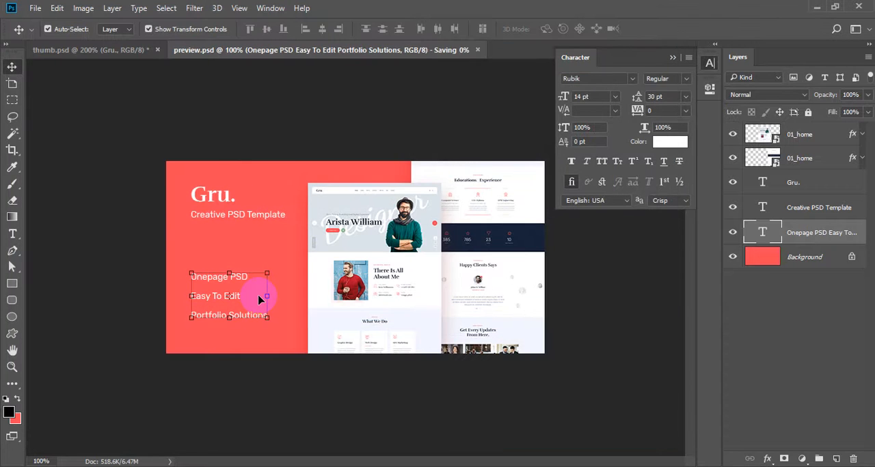
left_click(270, 404)
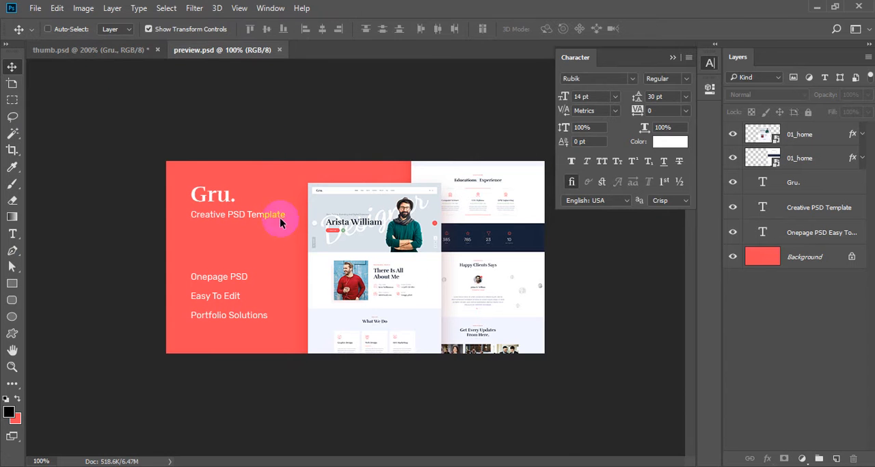
key("ctrl+alt+shift+s")
left_click(533, 454)
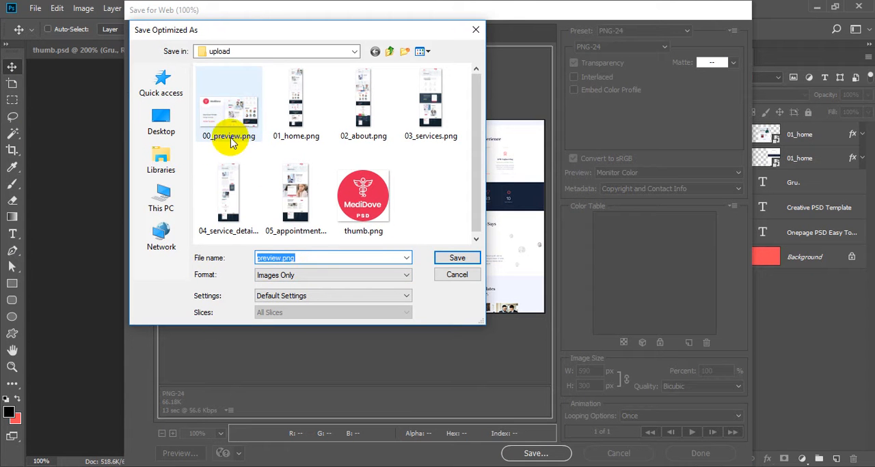
left_click(457, 274)
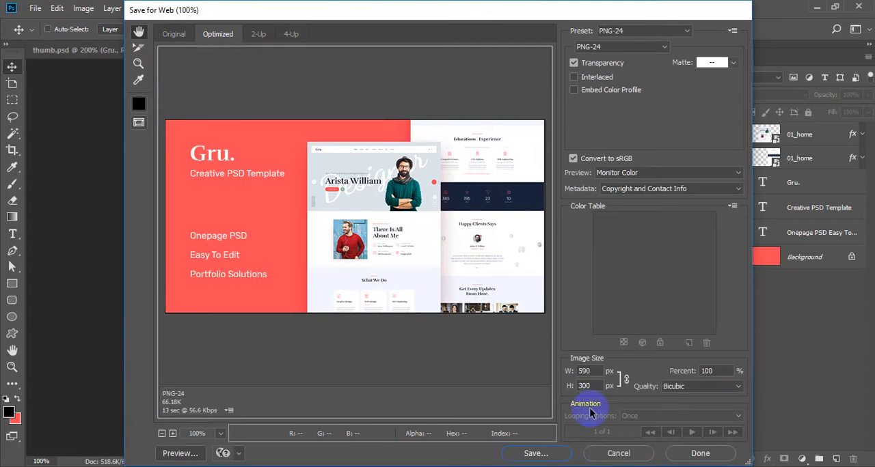
left_click(617, 453)
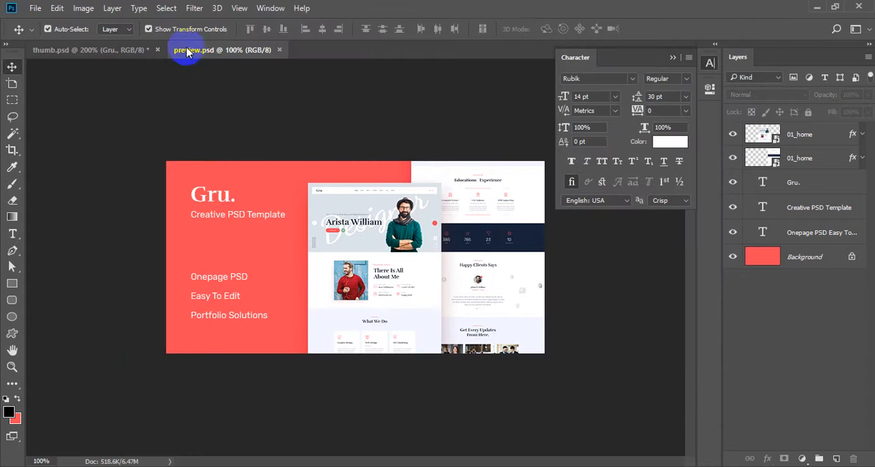
Step: Switch to File Explorer and review the deliverables in 03_portfolio's upload folder, including 01_home.png and 00_preview.png
key("alt+Tab")
left_click(369, 100)
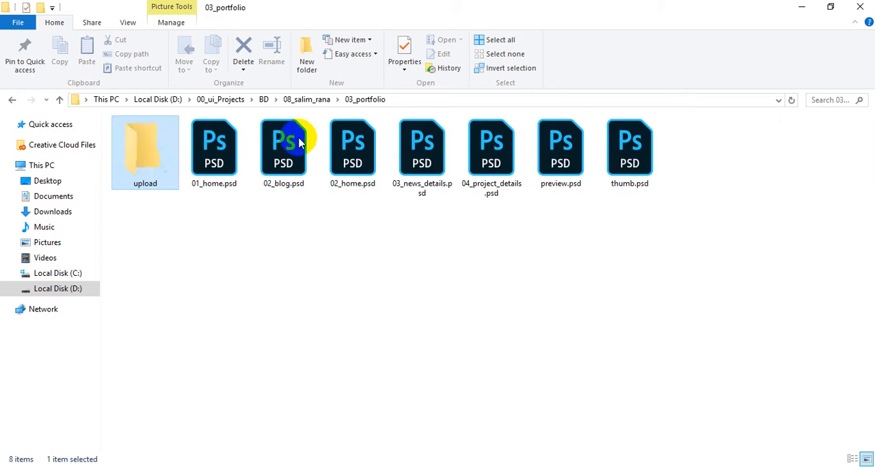
double_click(145, 153)
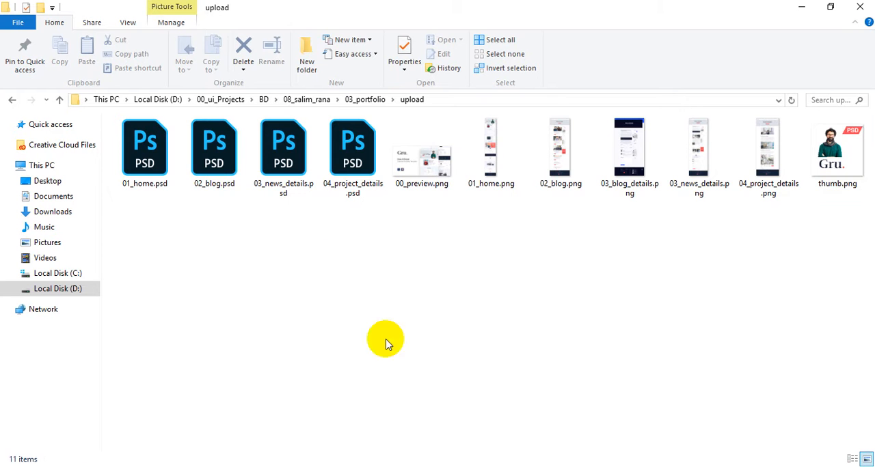
left_click(363, 100)
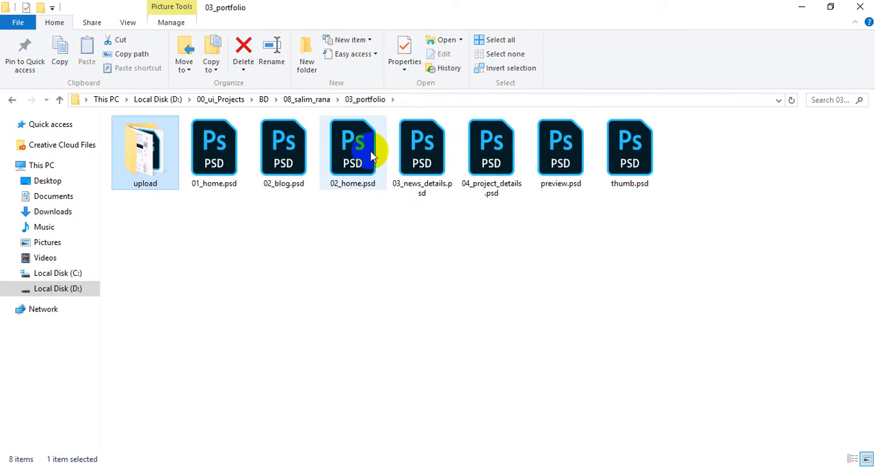
double_click(149, 156)
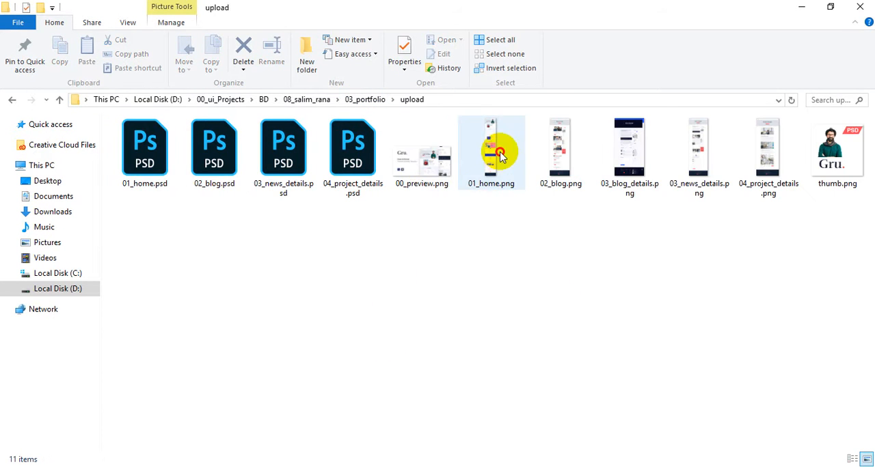
left_click(500, 156)
left_click(417, 174)
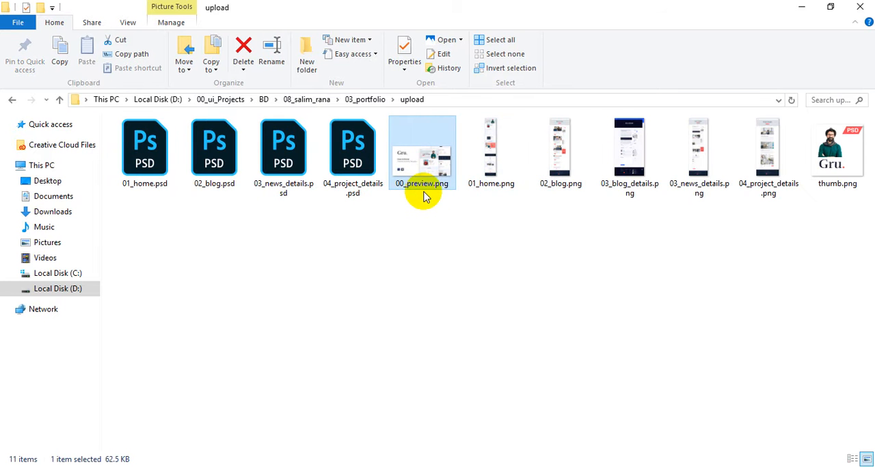